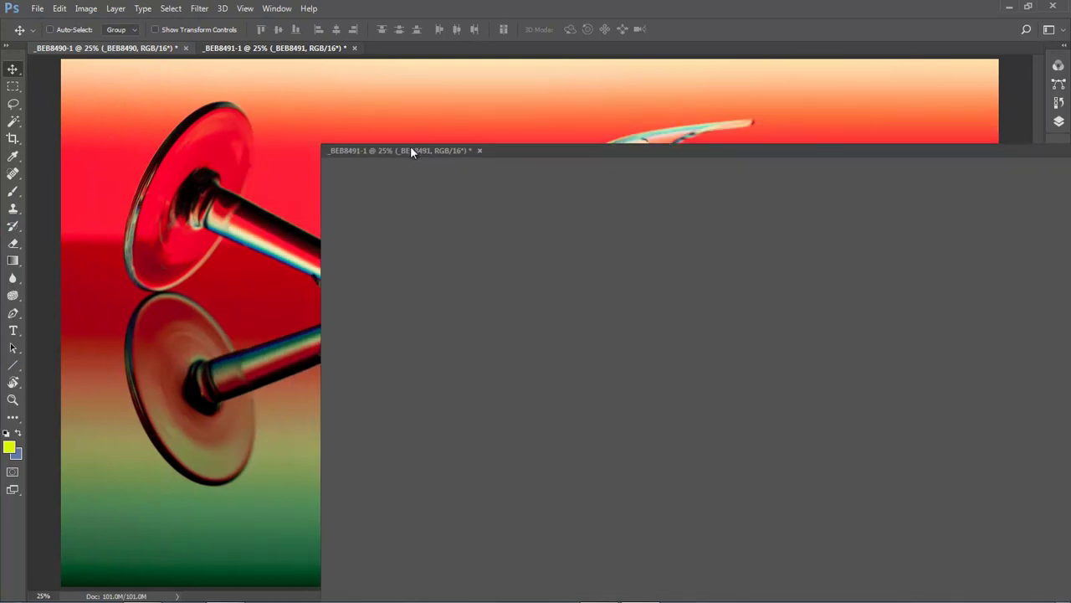
# Float the _BEB8491-1 document and copy its green image onto _BEB8490-1 as a new aligned layer
pyautogui.moveTo(706, 248); pyautogui.dragTo(891, 89)
pyautogui.moveTo(524, 94); pyautogui.dragTo(339, 149)
pyautogui.moveTo(332, 200); pyautogui.dragTo(172, 229)
# Close the _BEB8491-1 document without saving its changes
pyautogui.moveTo(1035, 149); pyautogui.dragTo(820, 127)
pyautogui.click(890, 128)
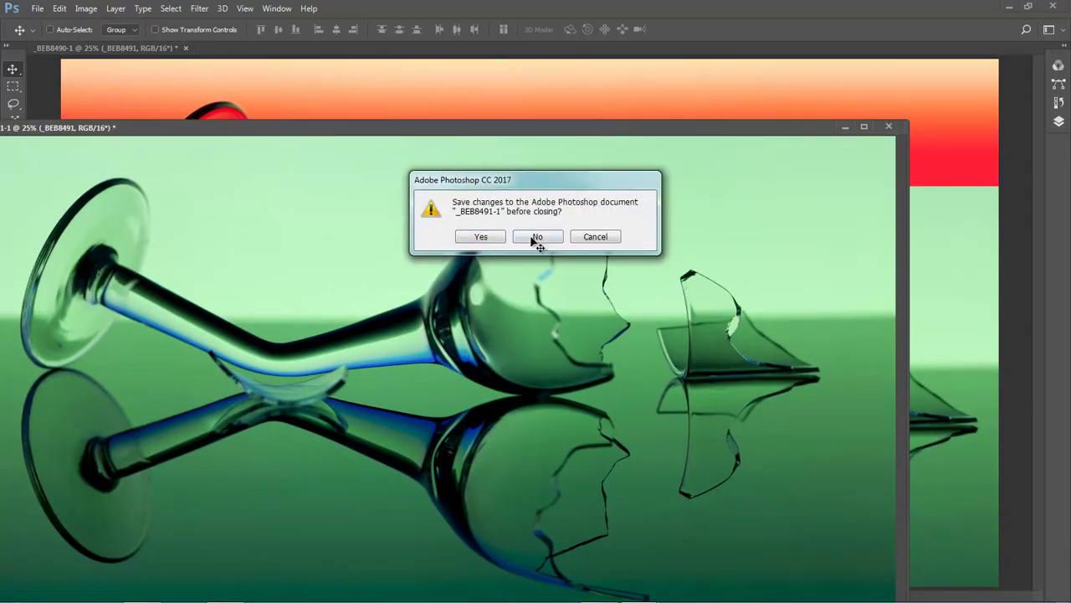
pyautogui.click(539, 238)
pyautogui.moveTo(543, 309); pyautogui.dragTo(500, 194)
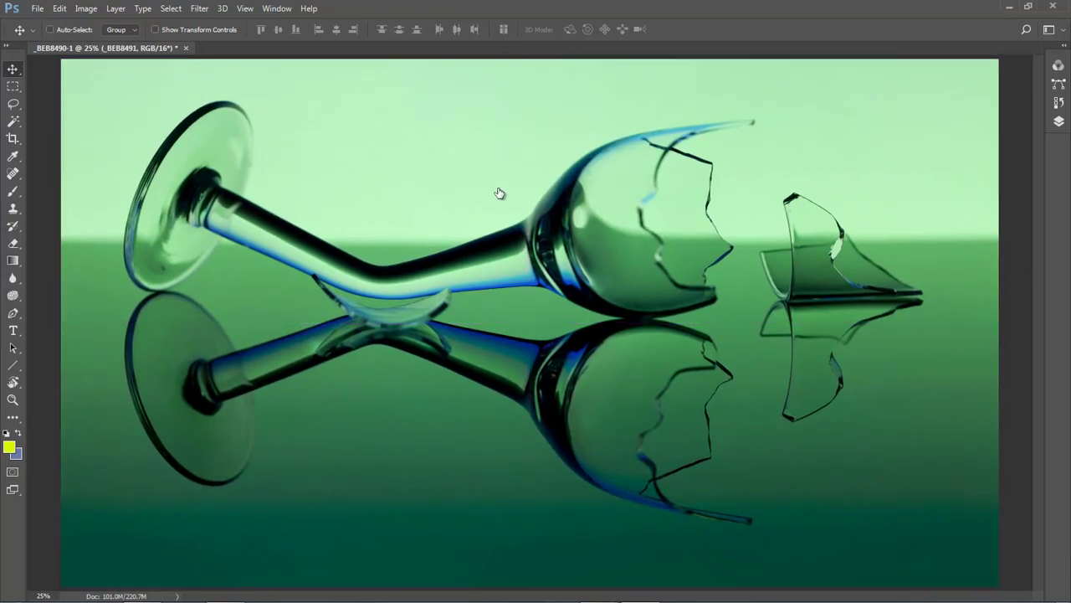
# Add a layer mask to the _BEB8491 layer and choose the black-to-transparent preset for the Gradient tool
pyautogui.click(1058, 121)
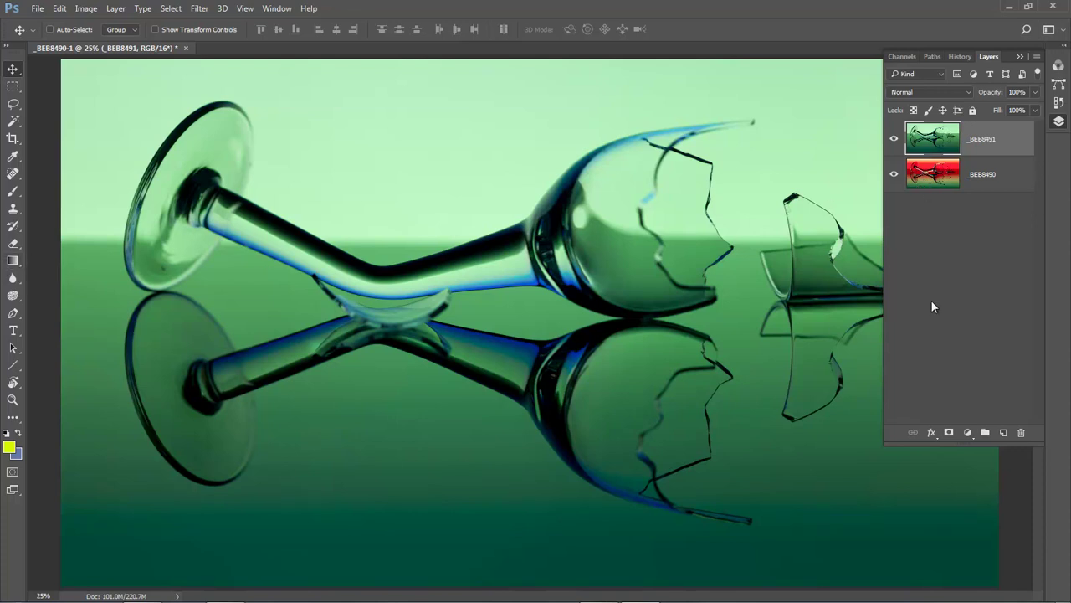
pyautogui.click(949, 433)
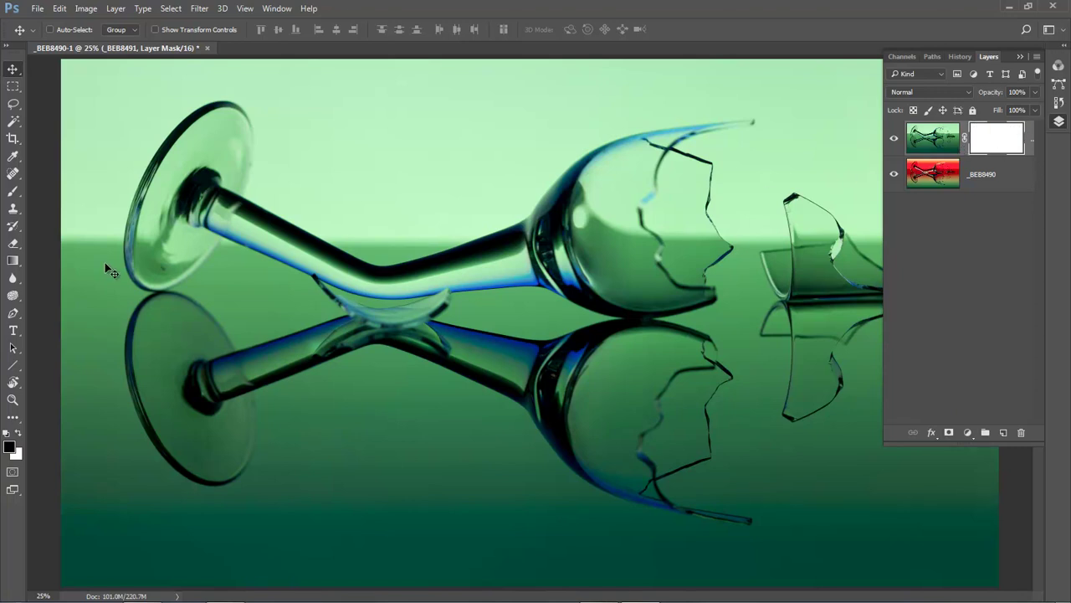
pyautogui.click(11, 264)
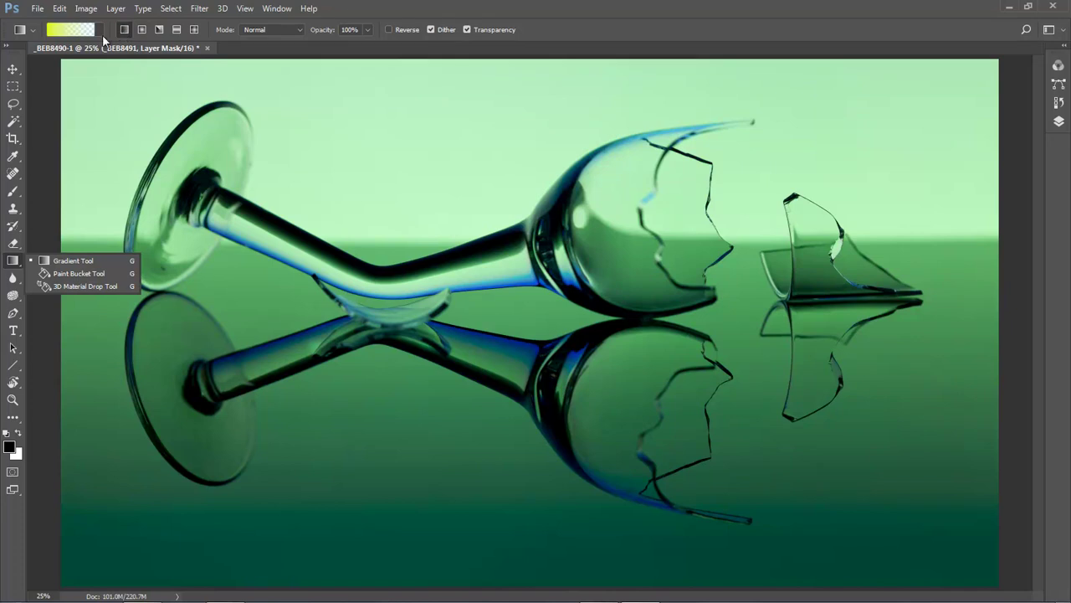
pyautogui.click(98, 30)
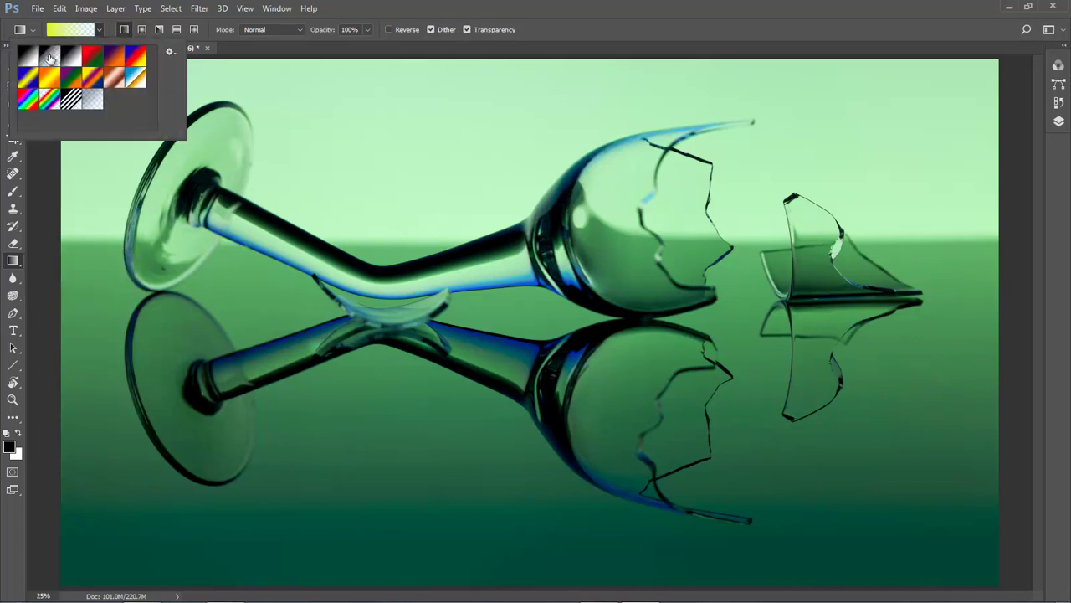
pyautogui.click(48, 57)
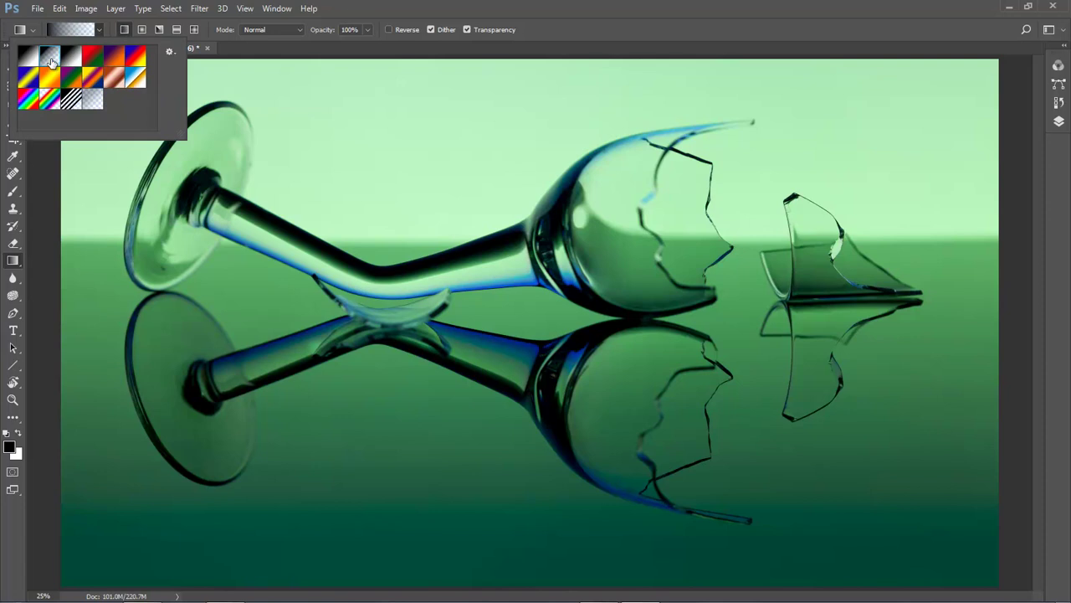
pyautogui.click(570, 28)
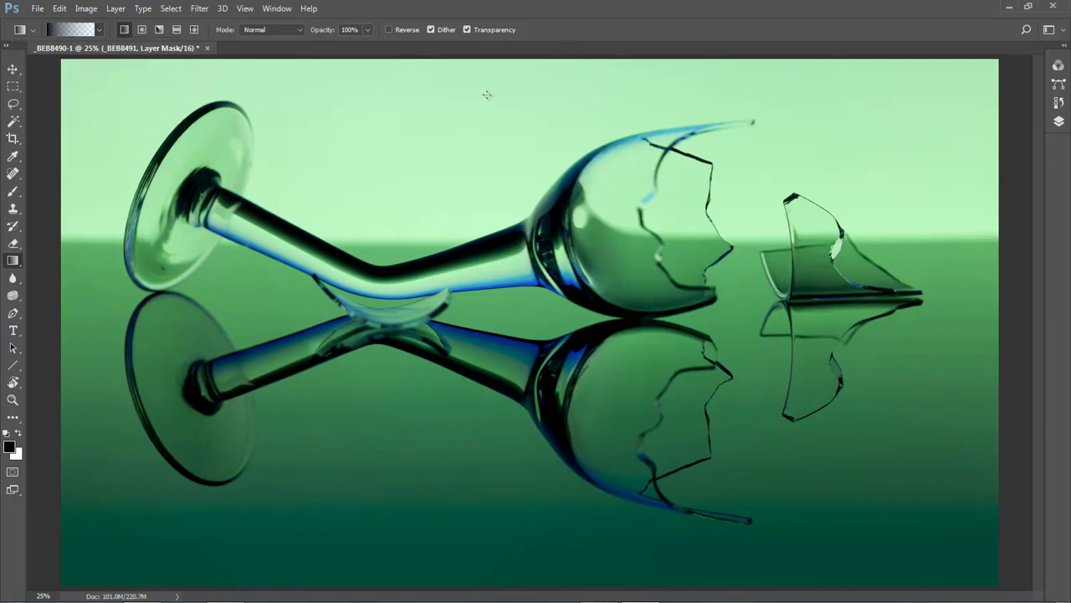
# Draw two downward black gradients on the mask to reveal the red layer in the upper half of the image
pyautogui.moveTo(488, 59); pyautogui.dragTo(487, 363)
pyautogui.moveTo(489, 363); pyautogui.dragTo(490, 364)
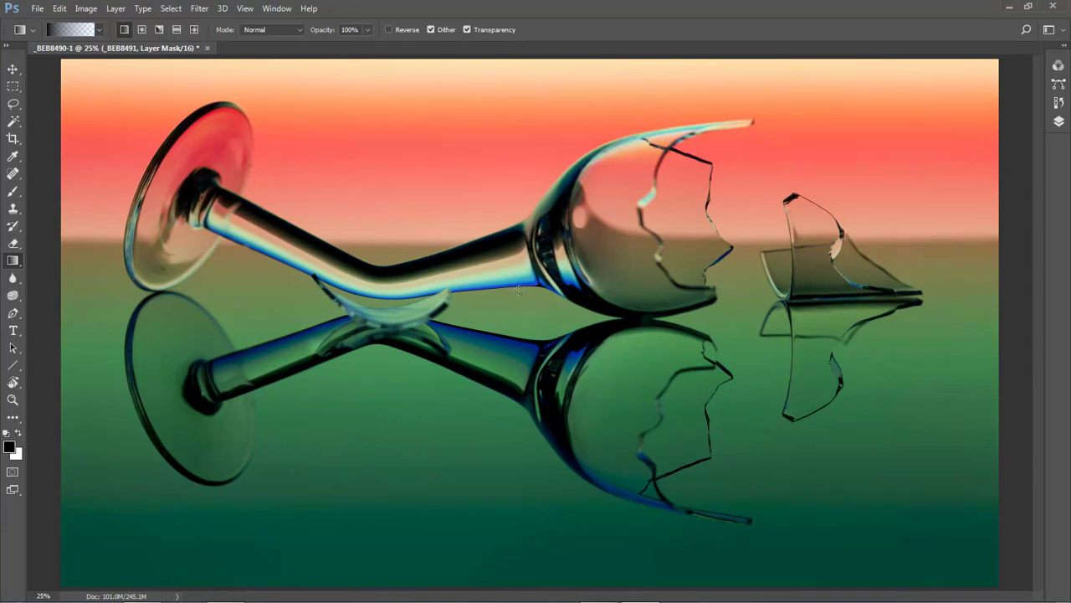
pyautogui.moveTo(459, 185); pyautogui.dragTo(457, 472)
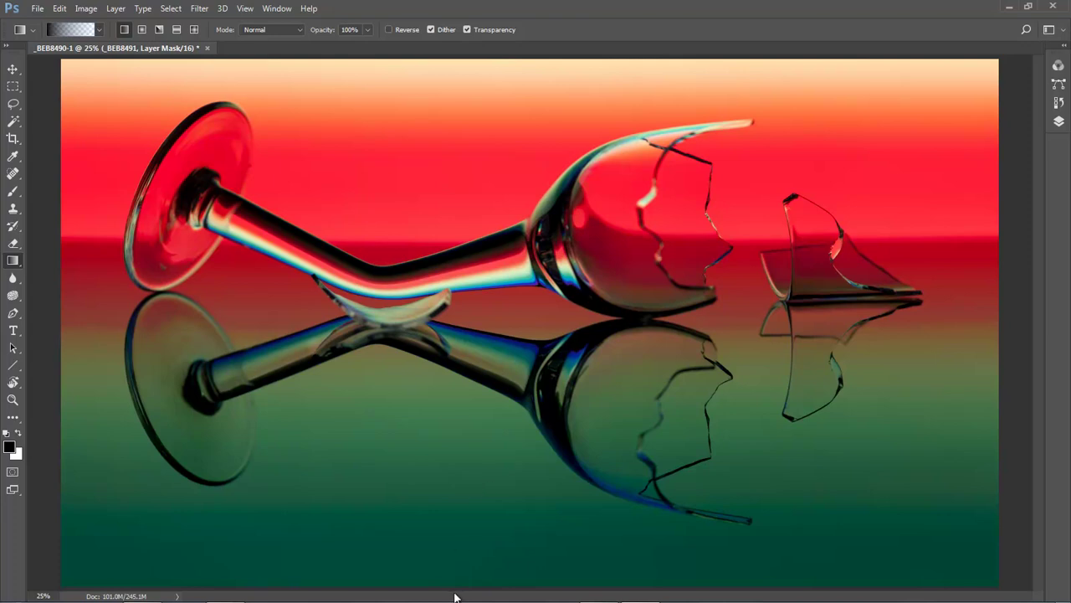
# Draw four upward black gradients on the mask to blend the underlying image into the lower half
pyautogui.moveTo(457, 578); pyautogui.dragTo(458, 480)
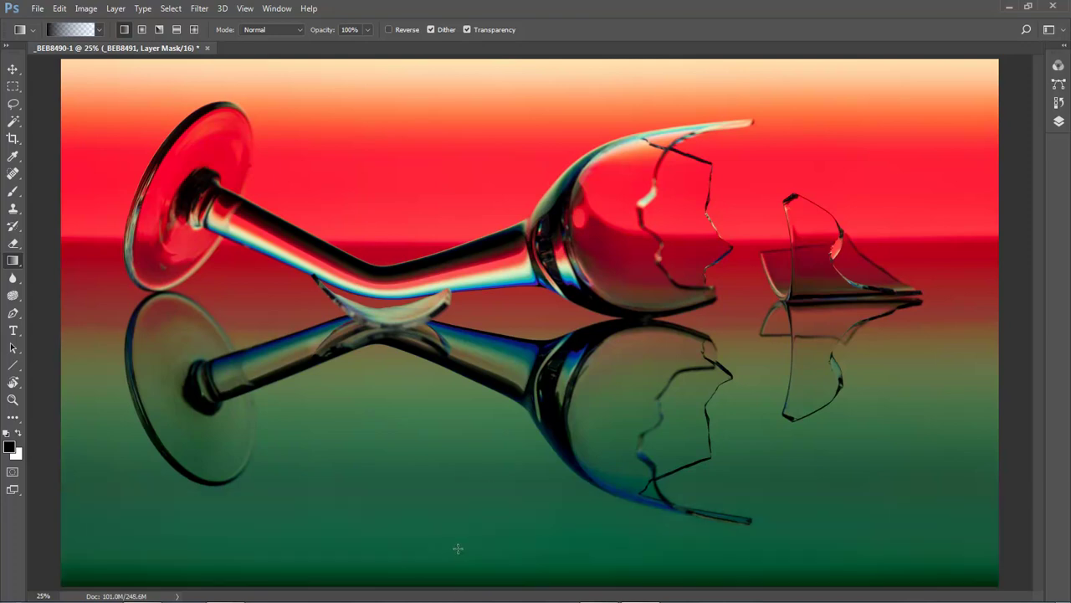
pyautogui.moveTo(450, 586); pyautogui.dragTo(450, 488)
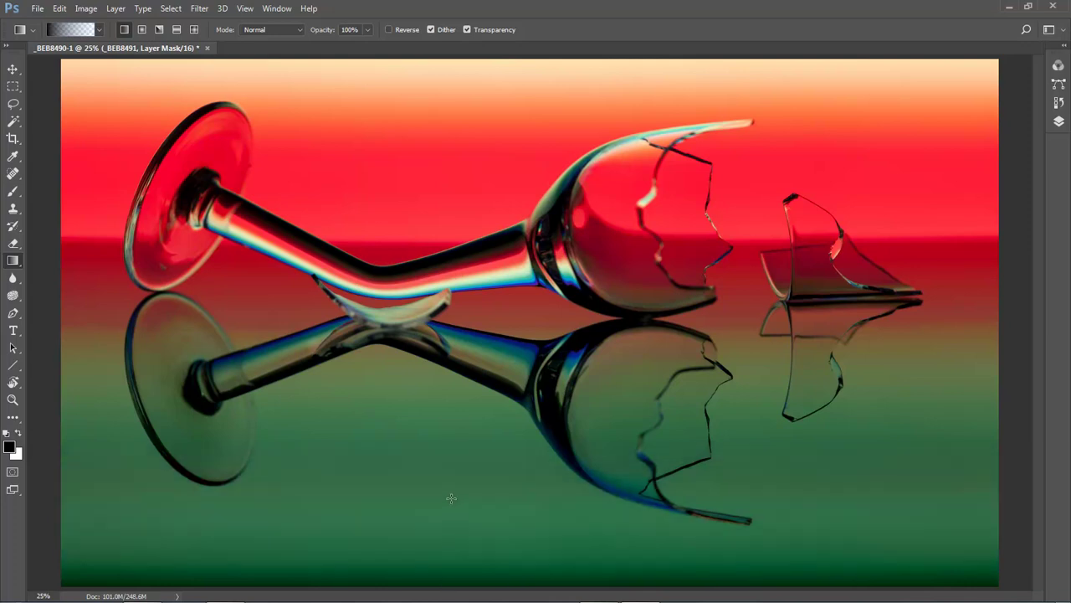
pyautogui.moveTo(444, 554); pyautogui.dragTo(448, 406)
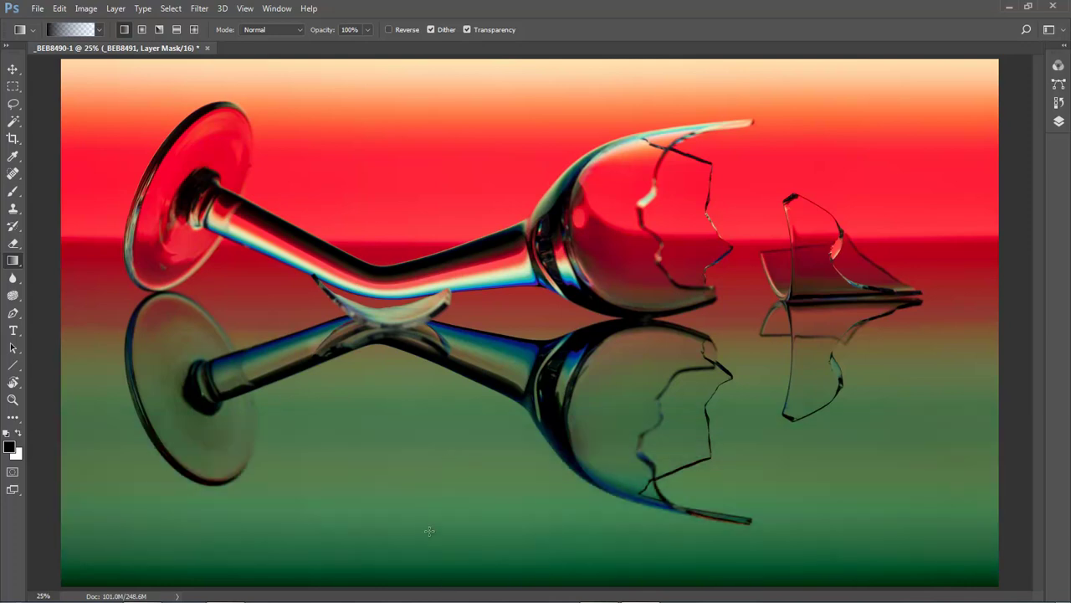
pyautogui.moveTo(431, 517); pyautogui.dragTo(431, 351)
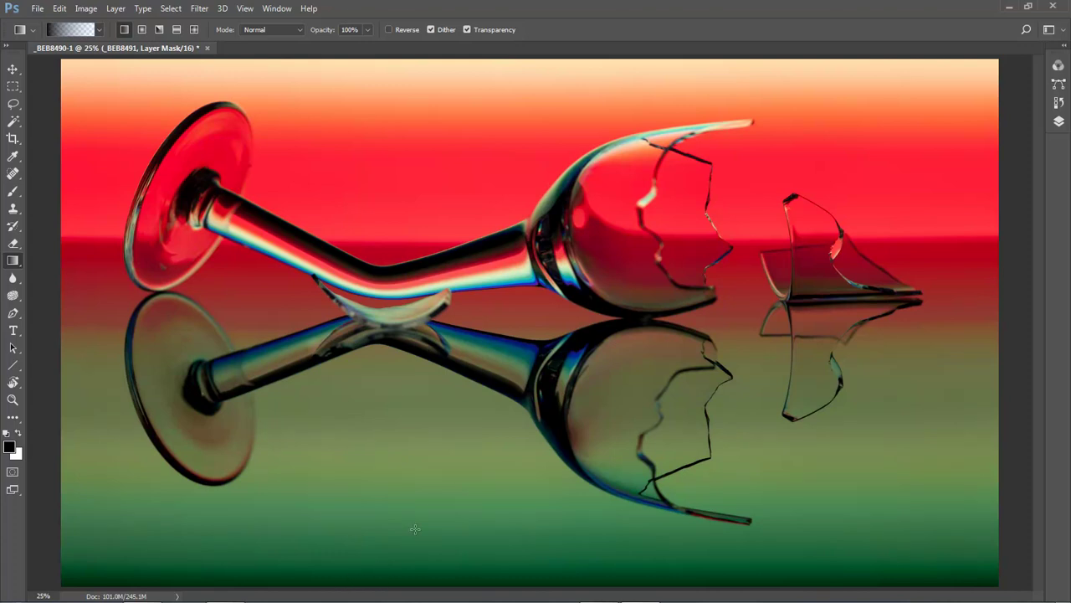
# Reset the _BEB8491 layer mask to solid white
pyautogui.click(1059, 121)
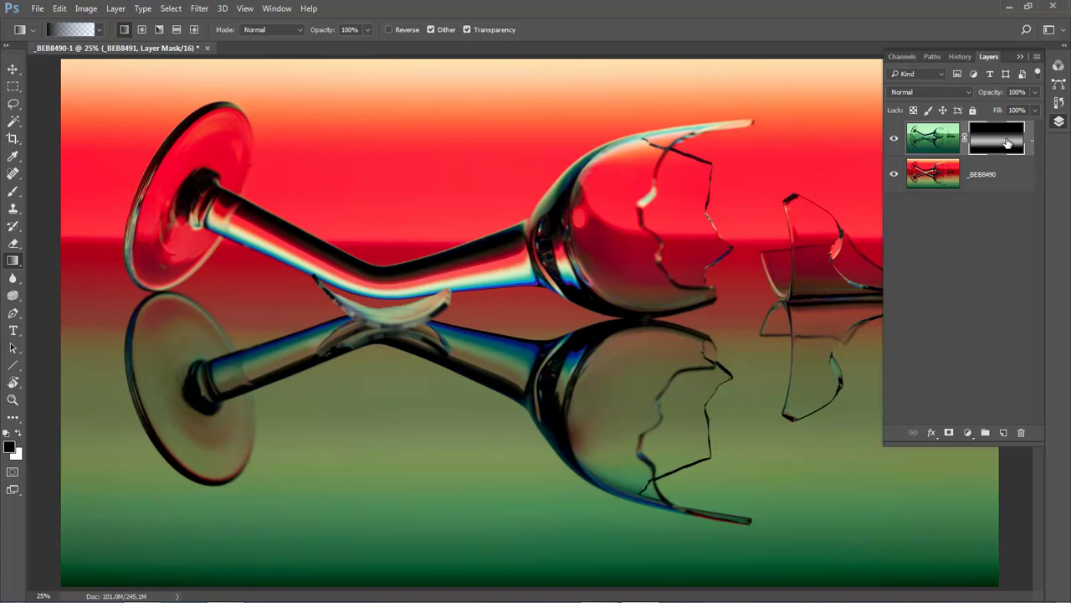
pyautogui.moveTo(1007, 143); pyautogui.dragTo(1010, 146)
pyautogui.press('Delete')
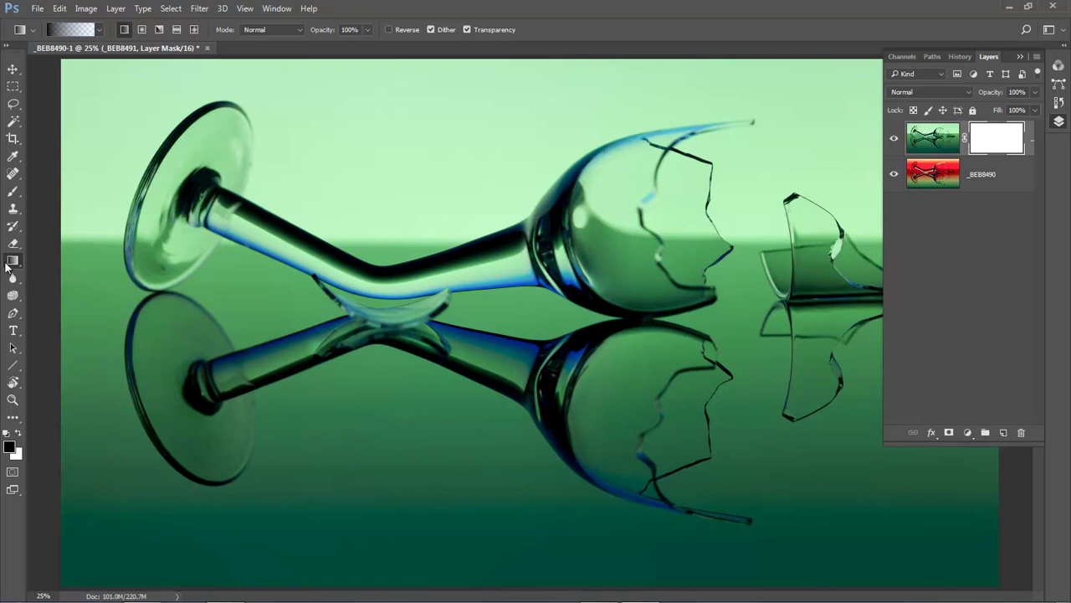
# Try horizontal, diagonal and vertical black gradients on the layer mask, undoing each attempt
pyautogui.moveTo(61, 300); pyautogui.dragTo(762, 300)
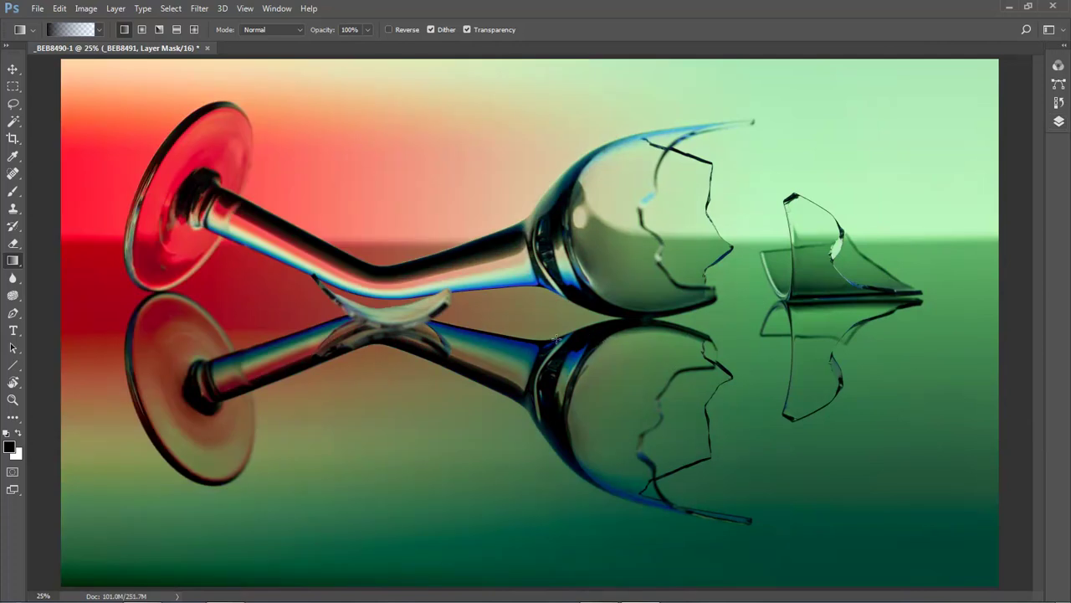
pyautogui.hotkey('ctrl', 'z')
pyautogui.moveTo(62, 584); pyautogui.dragTo(994, 66)
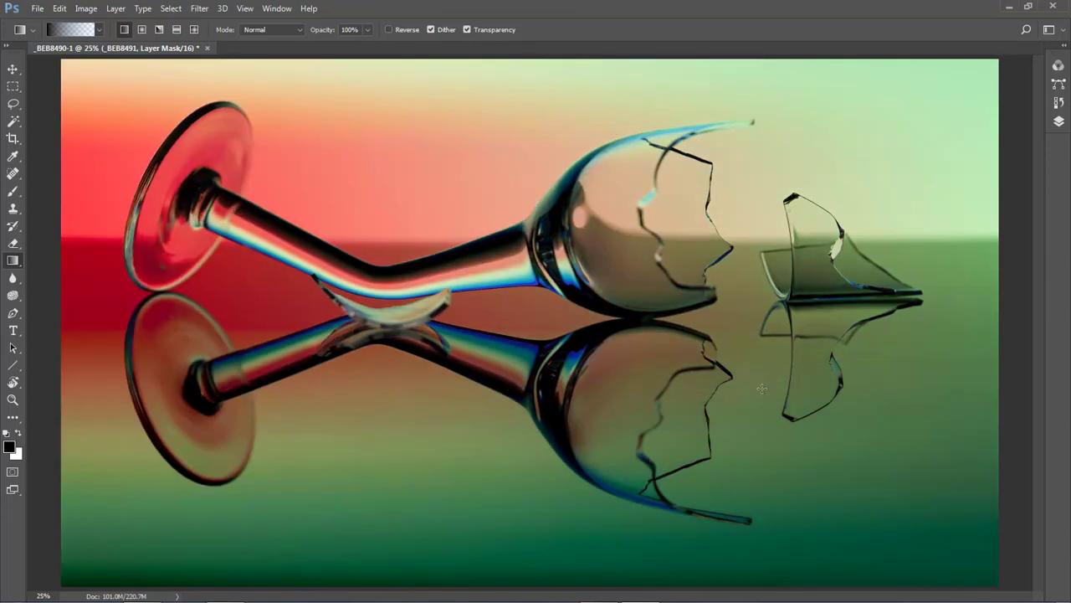
pyautogui.hotkey('ctrl', 'z')
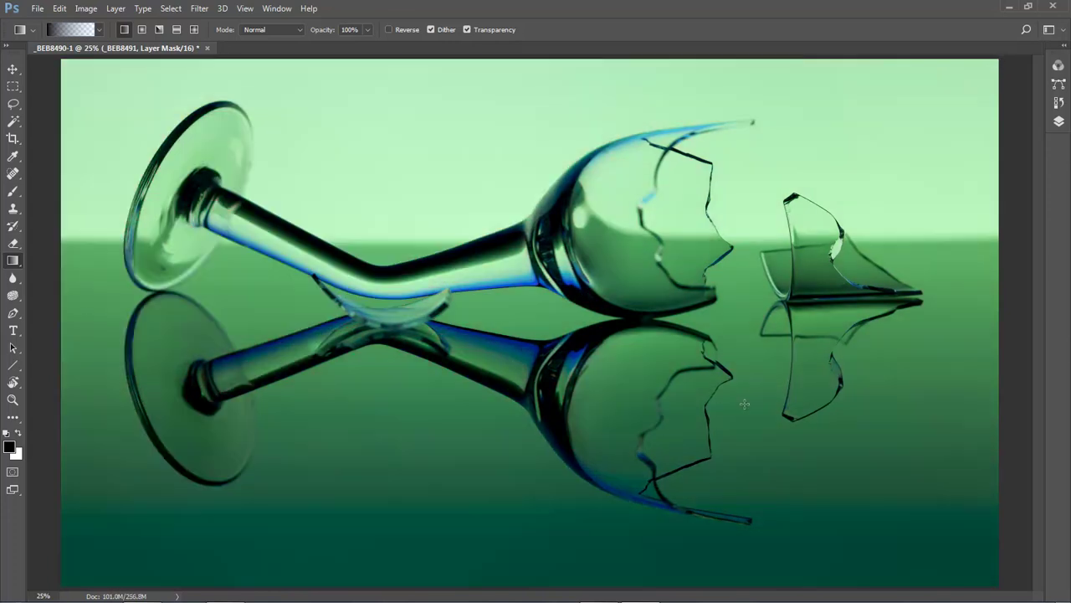
pyautogui.moveTo(529, 361); pyautogui.dragTo(527, 236)
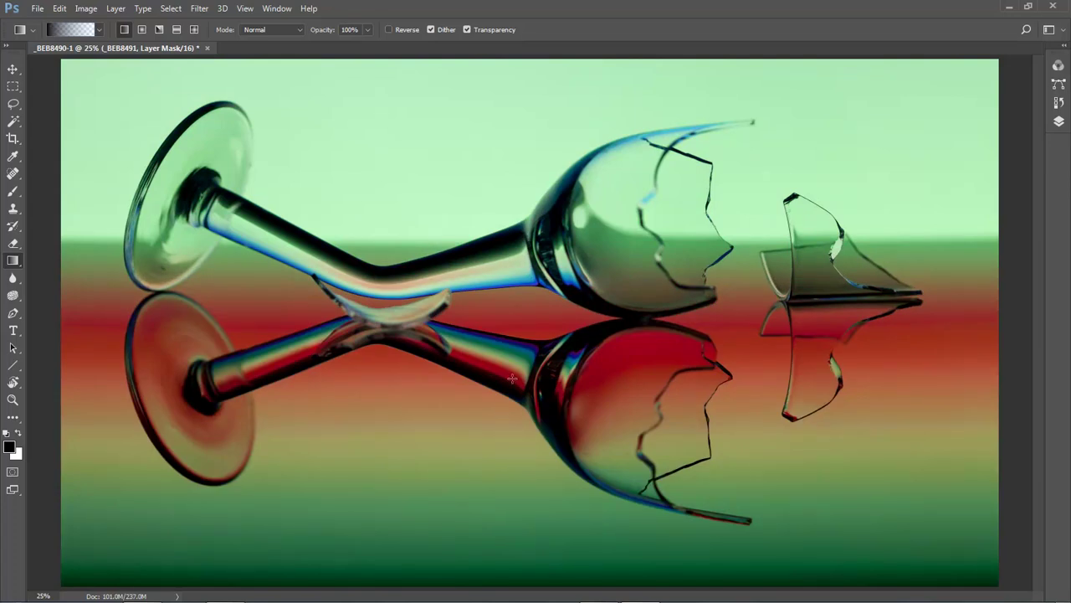
pyautogui.hotkey('ctrl', 'z')
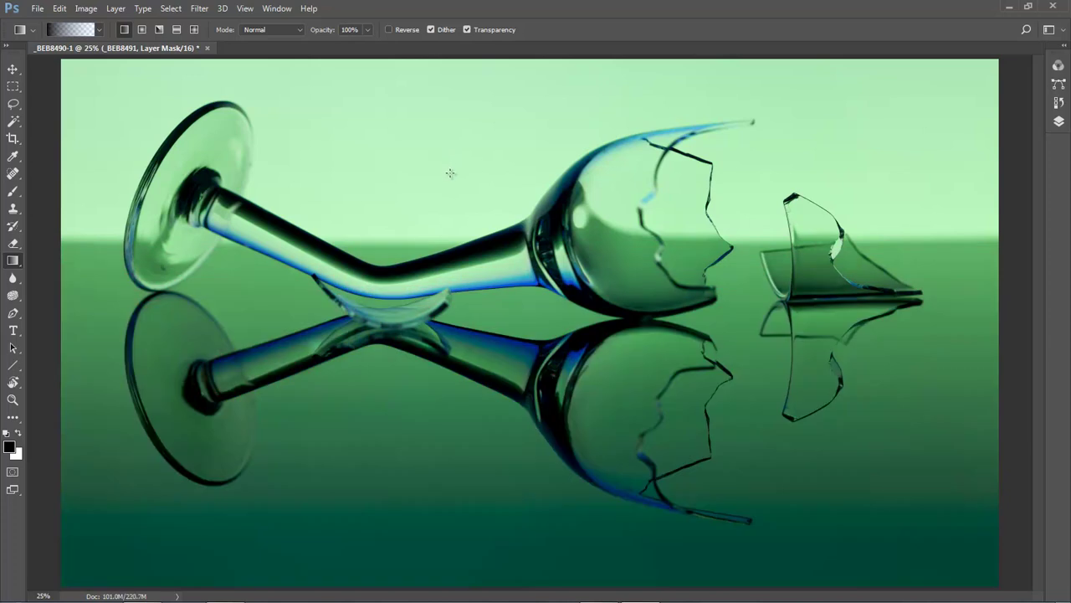
pyautogui.moveTo(475, 166); pyautogui.dragTo(474, 482)
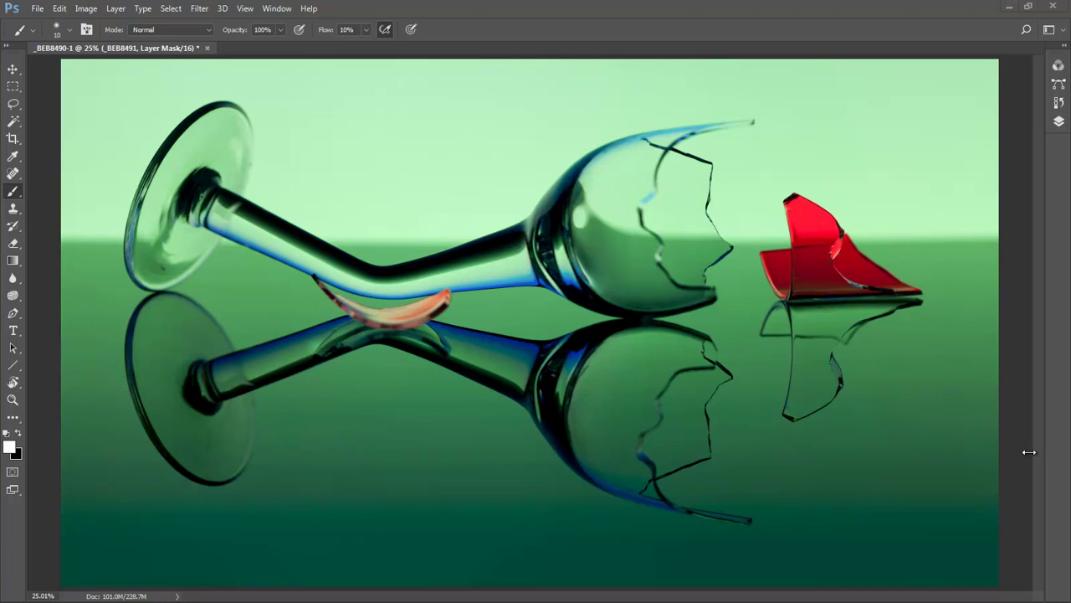
# Inspect the painted _BEB8491 layer mask on its own, and fill it with white to clear it
pyautogui.click(1059, 121)
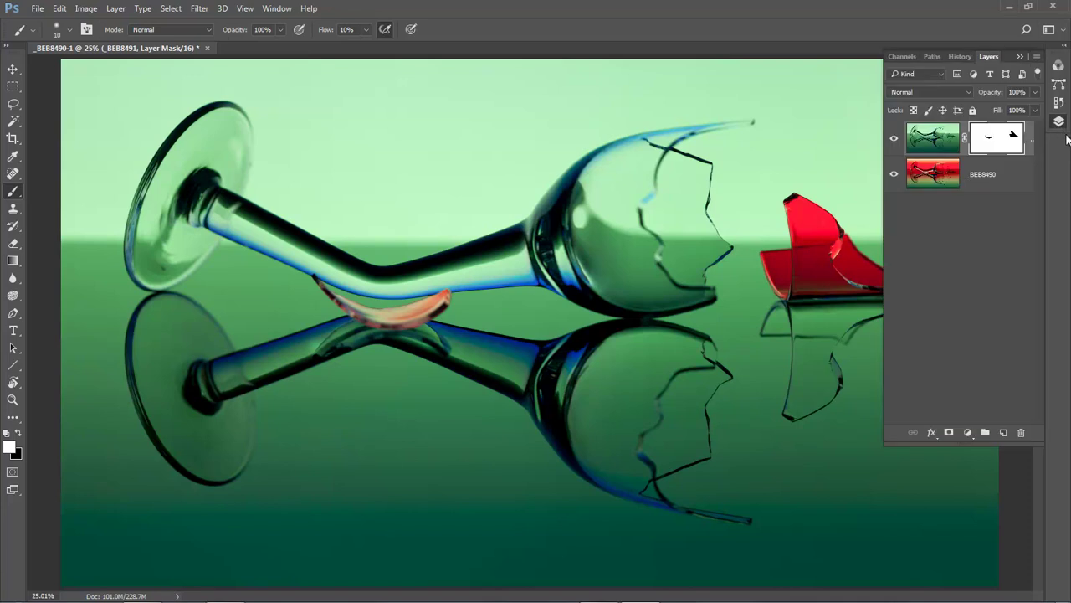
pyautogui.keyDown('alt'); pyautogui.click(994, 144); pyautogui.keyUp('alt')
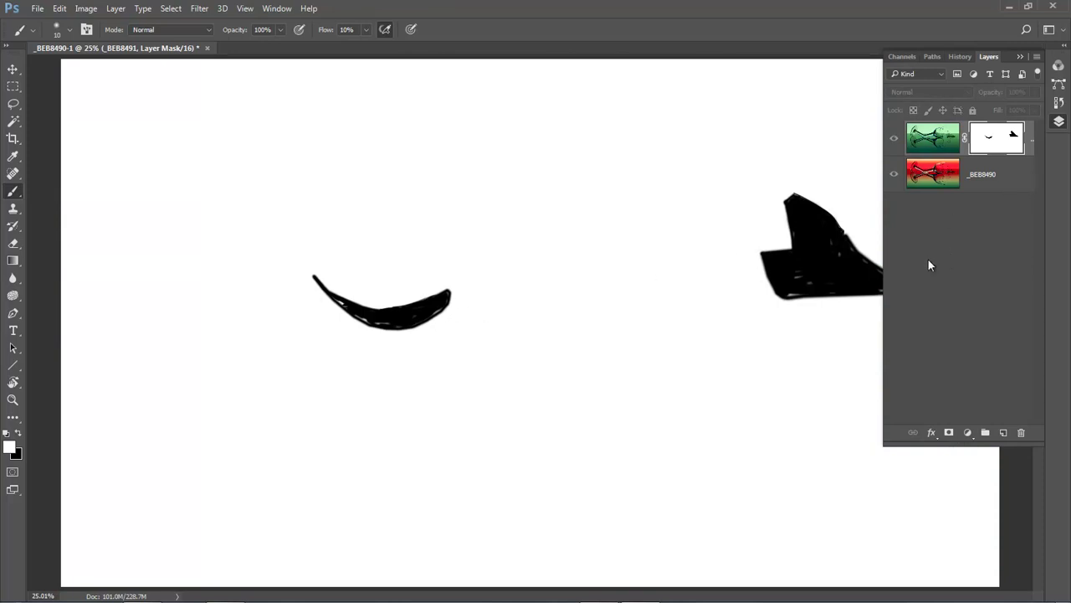
pyautogui.click(893, 139)
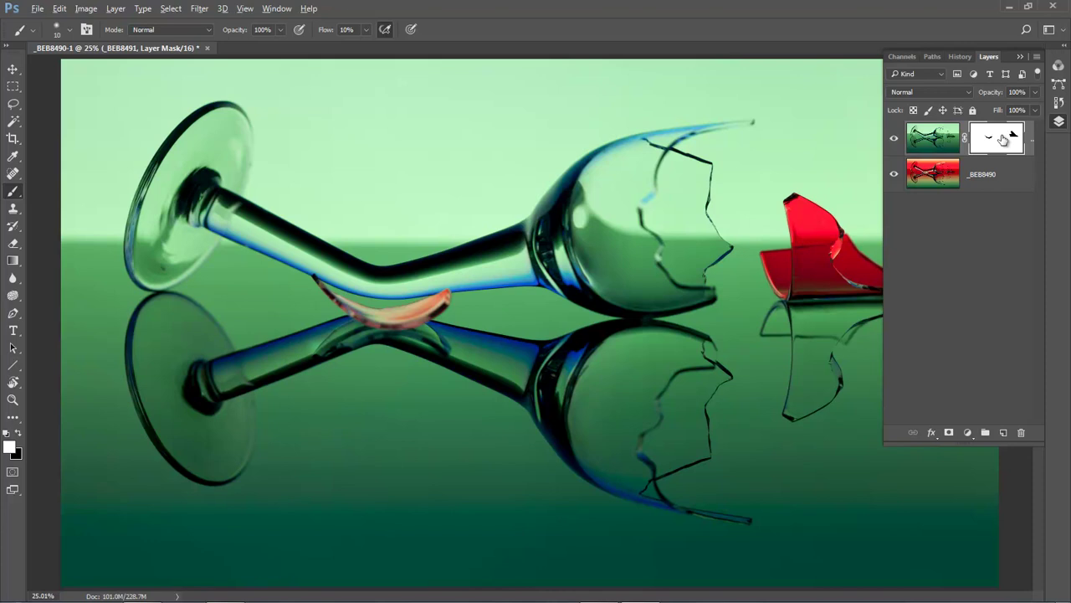
pyautogui.hotkey('alt', 'BackSpace')
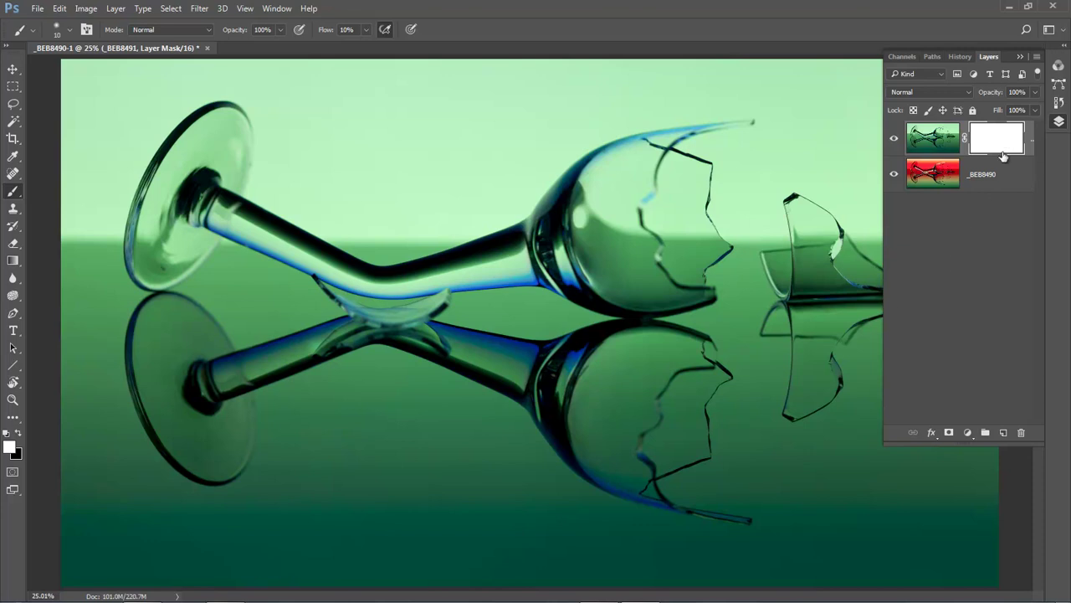
pyautogui.click(945, 32)
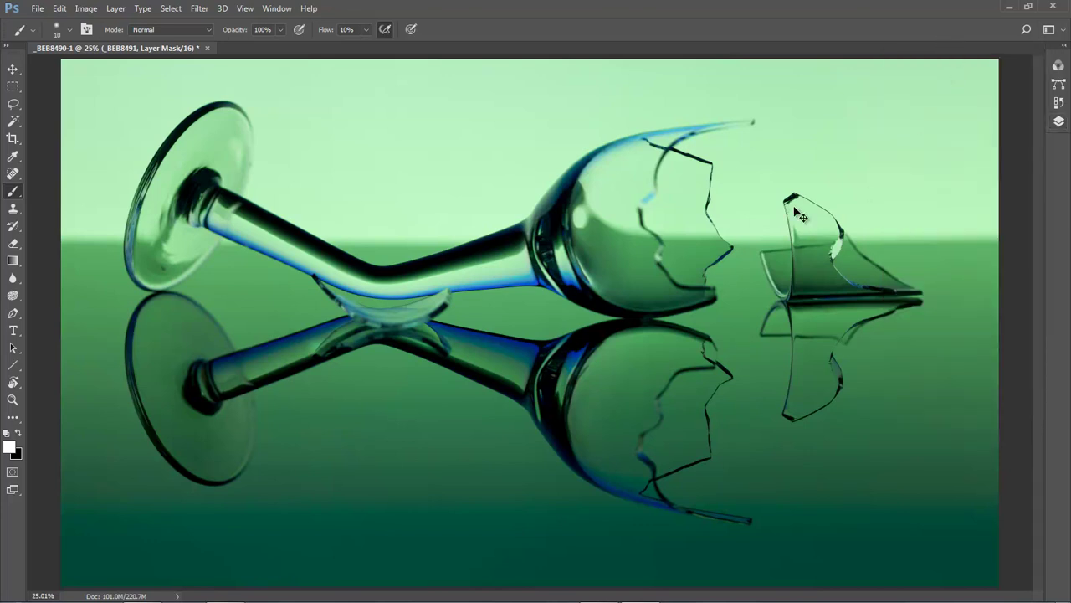
# Set up a black brush with 100% flow and size 7 for masking the glass shard beside the bowl
pyautogui.moveTo(760, 180); pyautogui.dragTo(843, 255)
pyautogui.moveTo(516, 266); pyautogui.dragTo(512, 284)
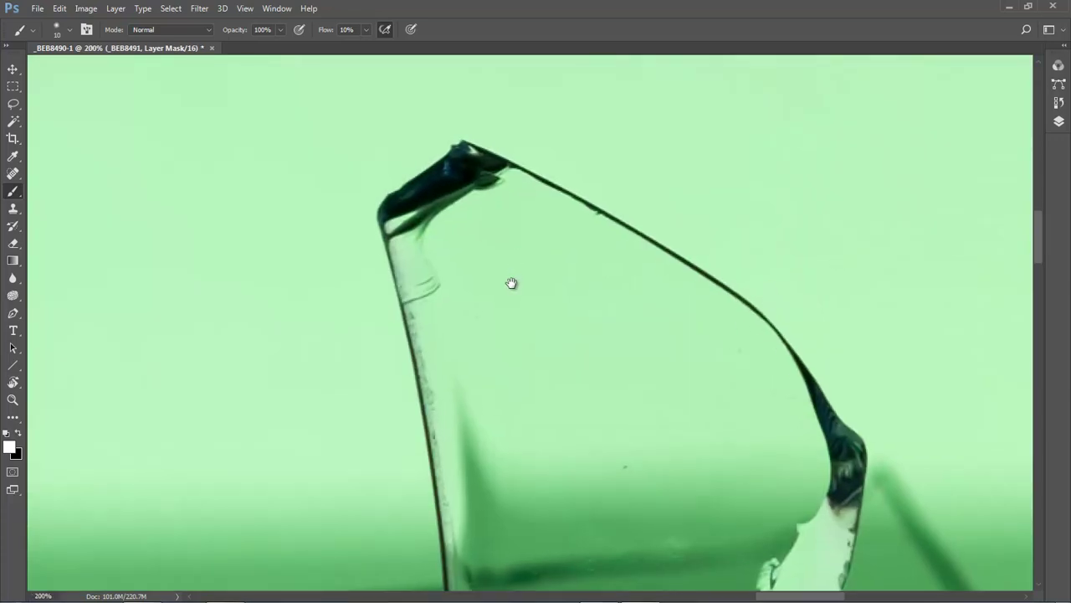
pyautogui.scroll(1, 510, 289)
pyautogui.scroll(1, 456, 230)
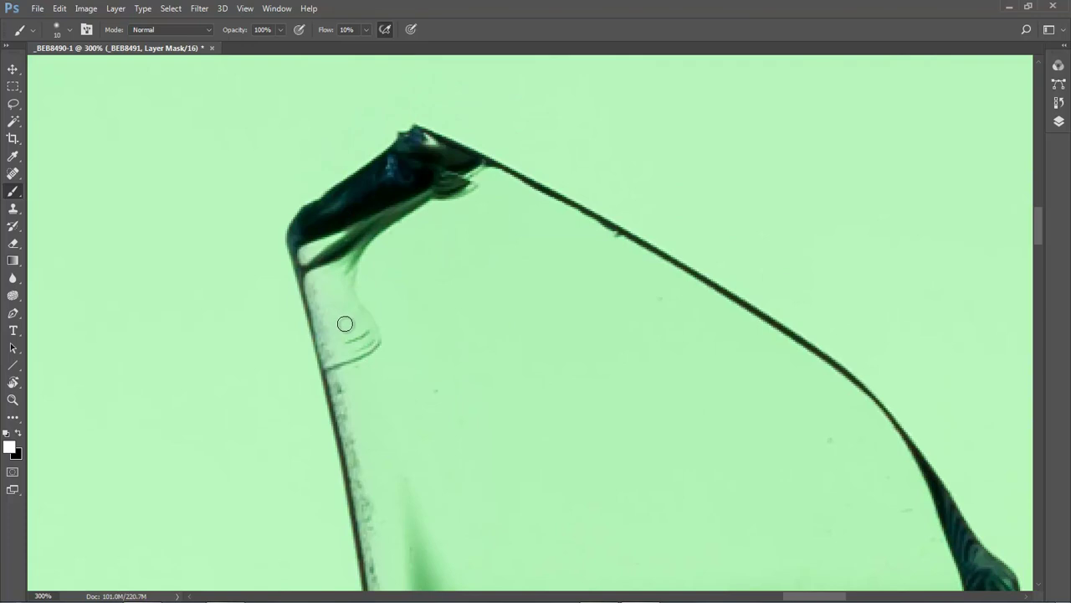
pyautogui.click(17, 432)
pyautogui.click(366, 30)
pyautogui.moveTo(363, 46); pyautogui.dragTo(423, 46)
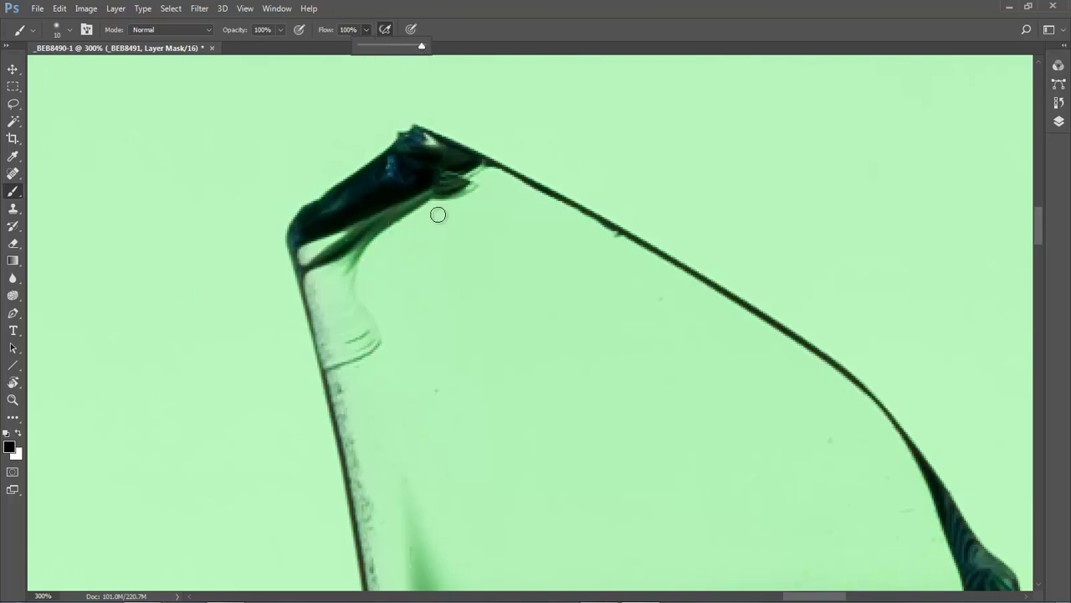
pyautogui.press('[')
pyautogui.press('[')
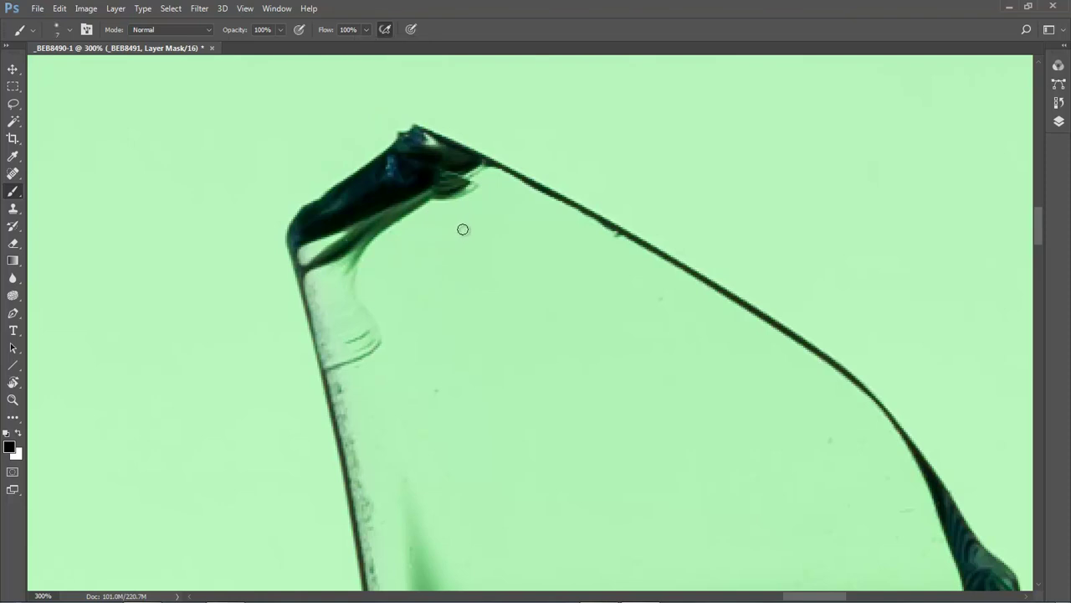
# Paint connected straight black segments on the layer mask along the shard's long sloping edge, starting at its top tip
pyautogui.click(418, 133)
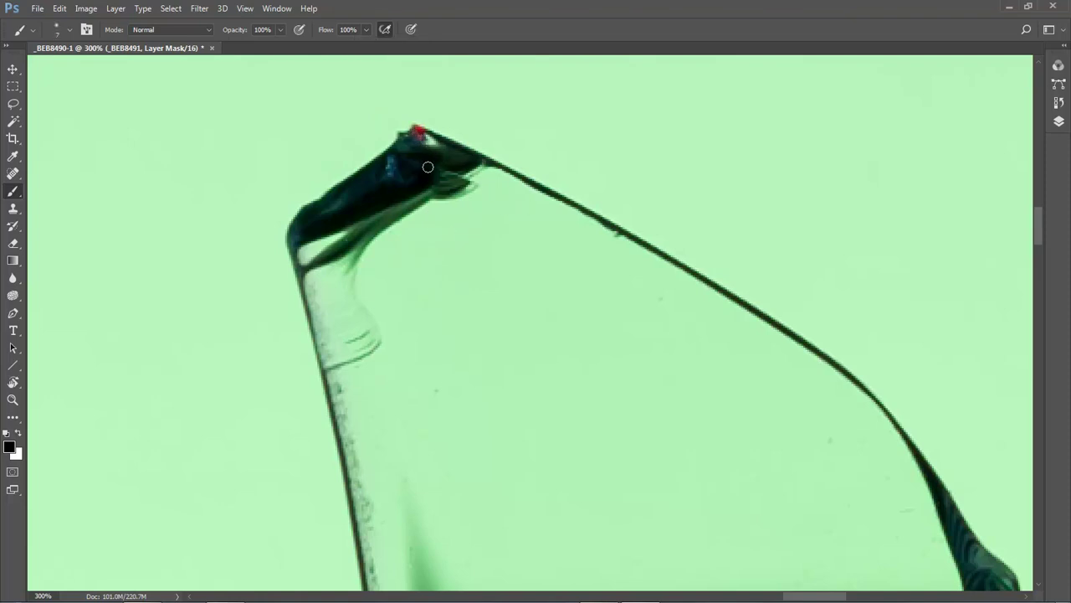
pyautogui.keyDown('shift'); pyautogui.click(479, 161); pyautogui.keyUp('shift')
pyautogui.keyDown('shift'); pyautogui.click(535, 190); pyautogui.keyUp('shift')
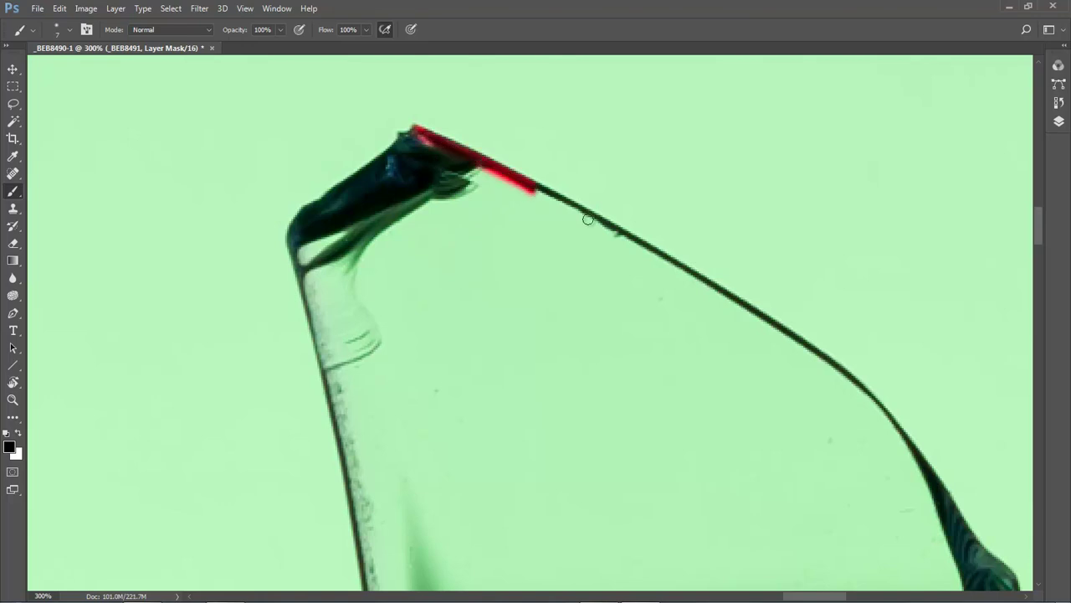
pyautogui.keyDown('shift'); pyautogui.click(647, 248); pyautogui.keyUp('shift')
pyautogui.keyDown('shift'); pyautogui.click(741, 310); pyautogui.keyUp('shift')
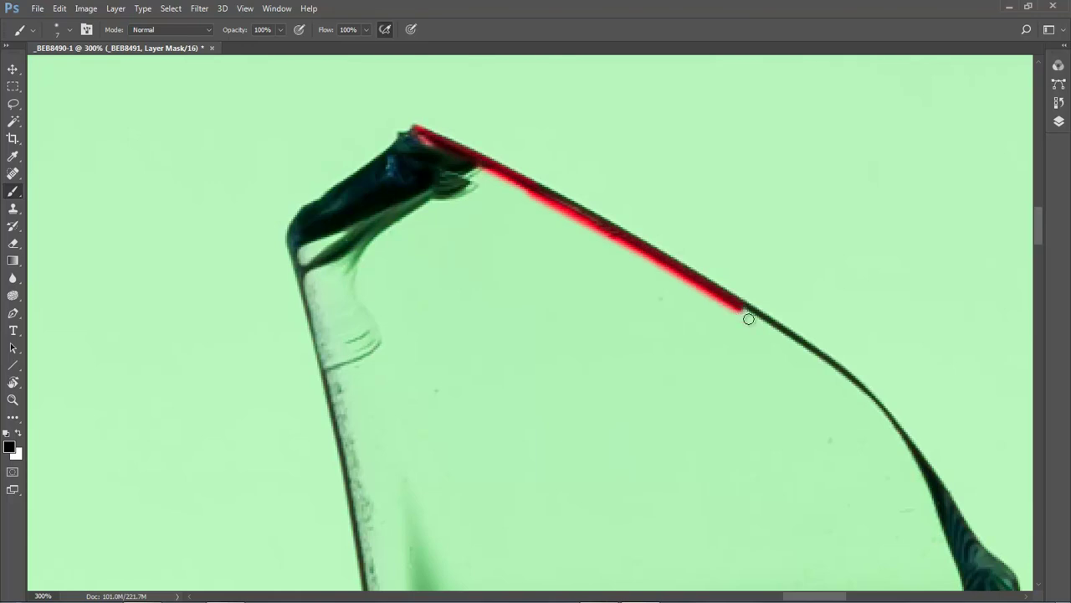
pyautogui.keyDown('shift'); pyautogui.click(816, 360); pyautogui.keyUp('shift')
pyautogui.keyDown('shift'); pyautogui.click(847, 382); pyautogui.keyUp('shift')
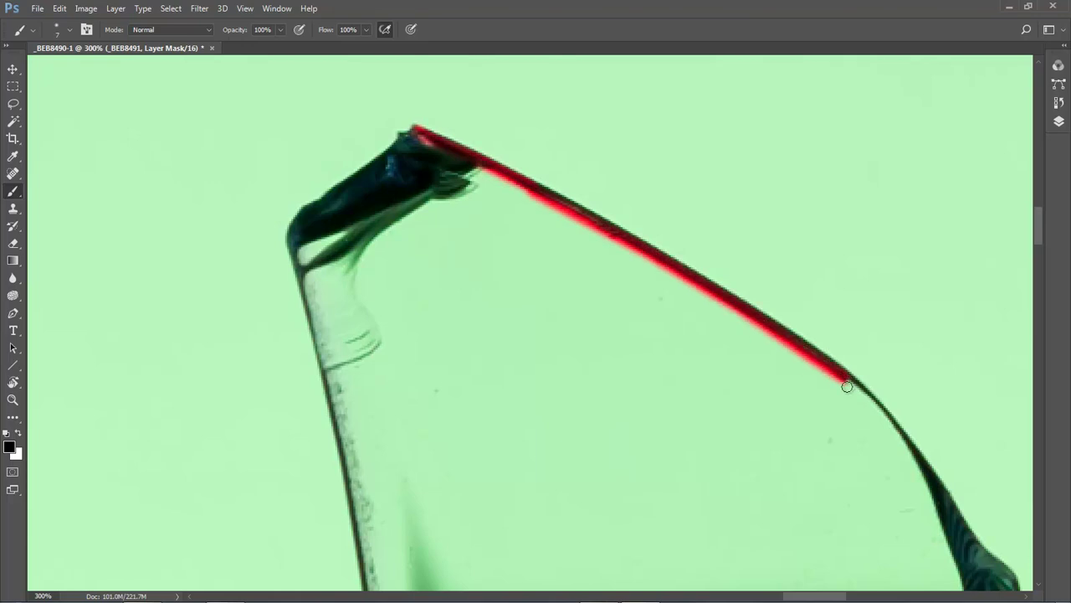
pyautogui.keyDown('shift'); pyautogui.click(867, 399); pyautogui.keyUp('shift')
pyautogui.keyDown('shift'); pyautogui.click(879, 417); pyautogui.keyUp('shift')
pyautogui.keyDown('shift'); pyautogui.click(894, 443); pyautogui.keyUp('shift')
# Continue the black mask line down the shard's curved right edge and around the dark broken corner
pyautogui.moveTo(894, 445); pyautogui.dragTo(488, 137)
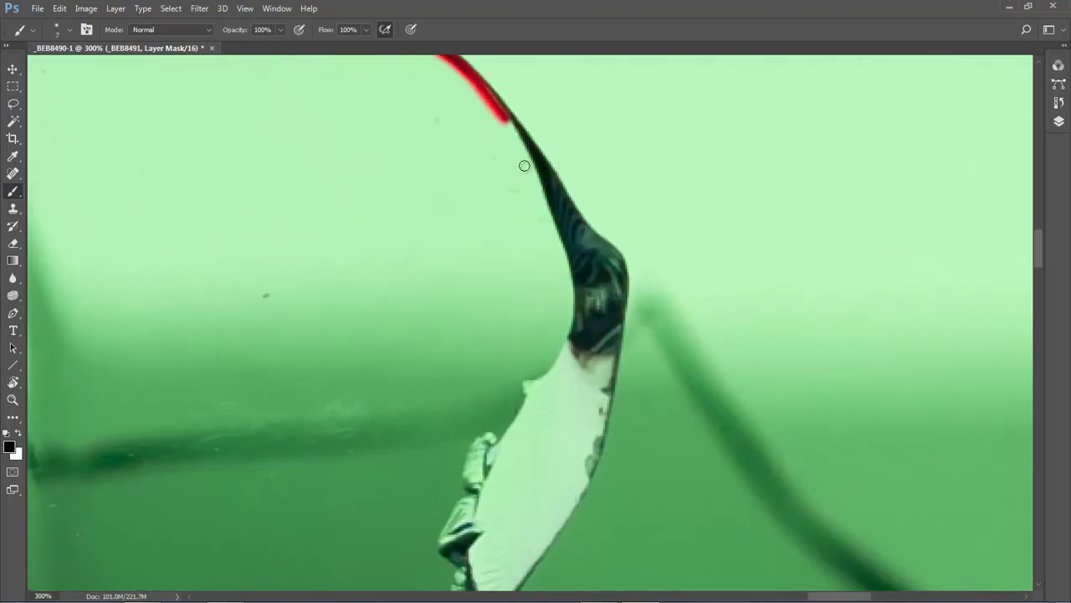
pyautogui.keyDown('shift'); pyautogui.click(524, 143); pyautogui.keyUp('shift')
pyautogui.keyDown('shift'); pyautogui.click(554, 186); pyautogui.keyUp('shift')
pyautogui.keyDown('shift'); pyautogui.click(586, 235); pyautogui.keyUp('shift')
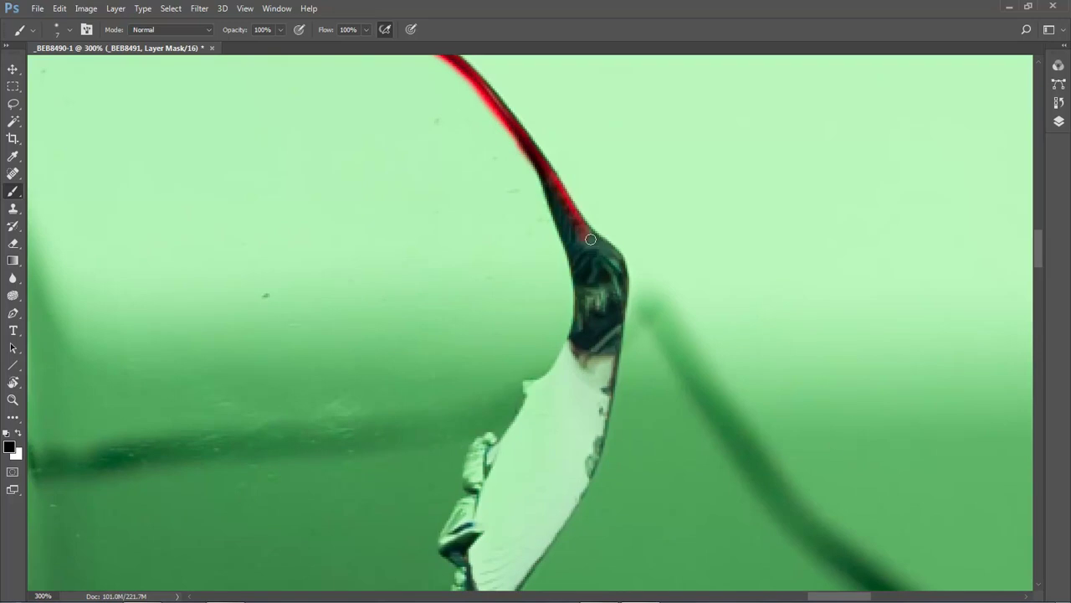
pyautogui.keyDown('shift'); pyautogui.click(619, 266); pyautogui.keyUp('shift')
pyautogui.keyDown('shift'); pyautogui.click(623, 321); pyautogui.keyUp('shift')
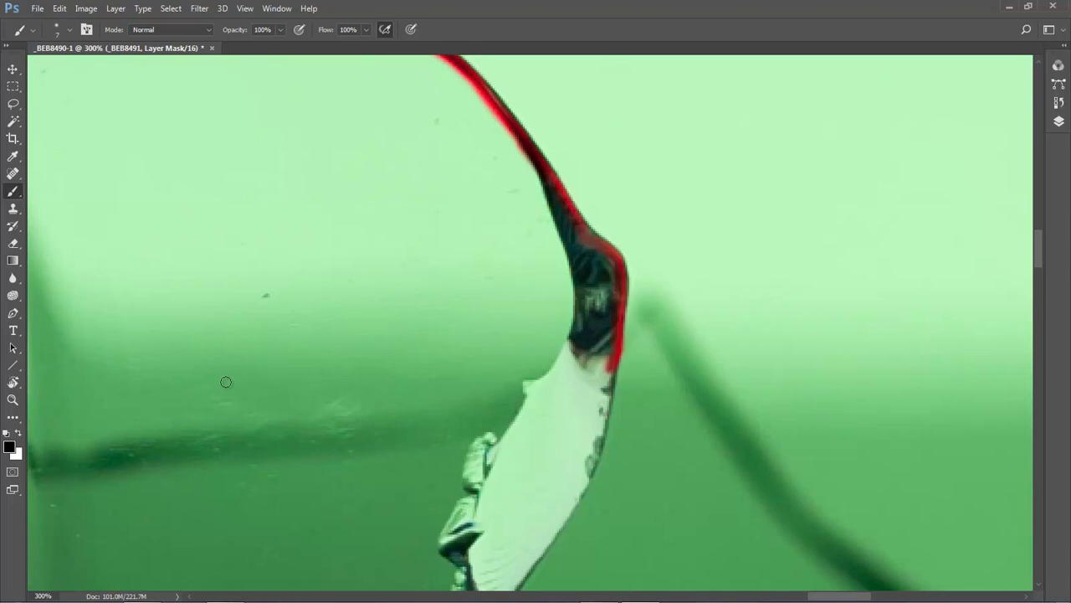
# Paint a straight black mask line across the base of the shard's upper part and up its left edge to the top corner
pyautogui.moveTo(127, 404); pyautogui.dragTo(691, 293)
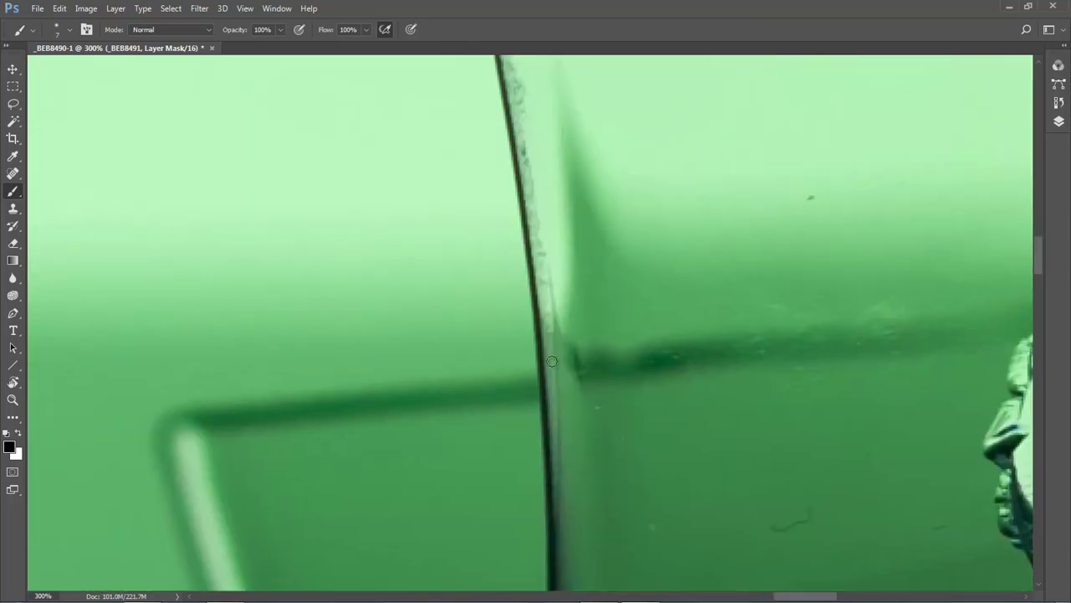
pyautogui.keyDown('shift'); pyautogui.click(543, 361); pyautogui.keyUp('shift')
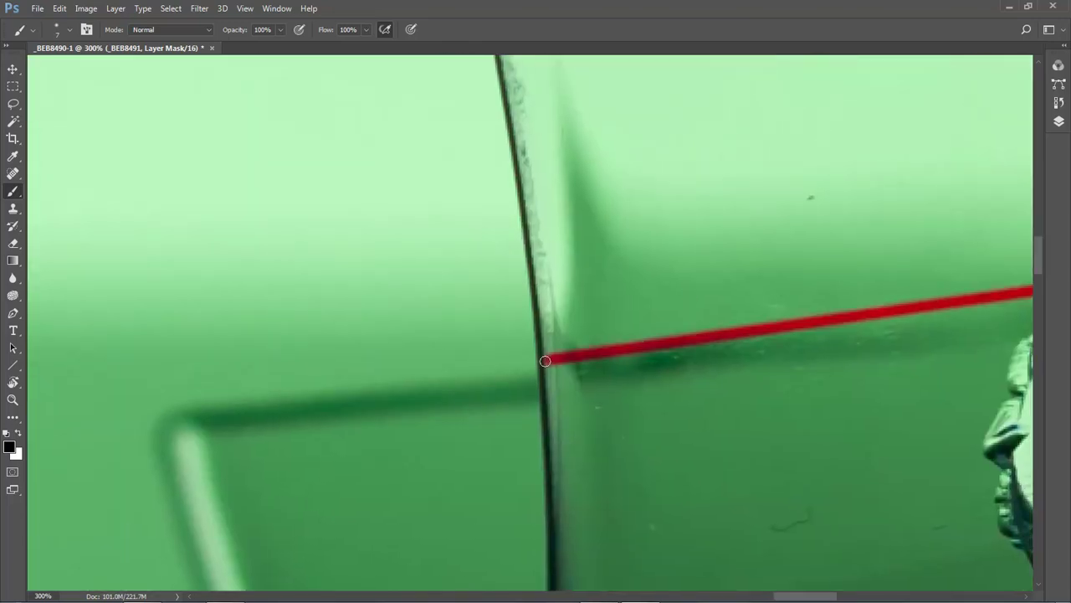
pyautogui.keyDown('shift'); pyautogui.click(529, 228); pyautogui.keyUp('shift')
pyautogui.keyDown('shift'); pyautogui.click(513, 127); pyautogui.keyUp('shift')
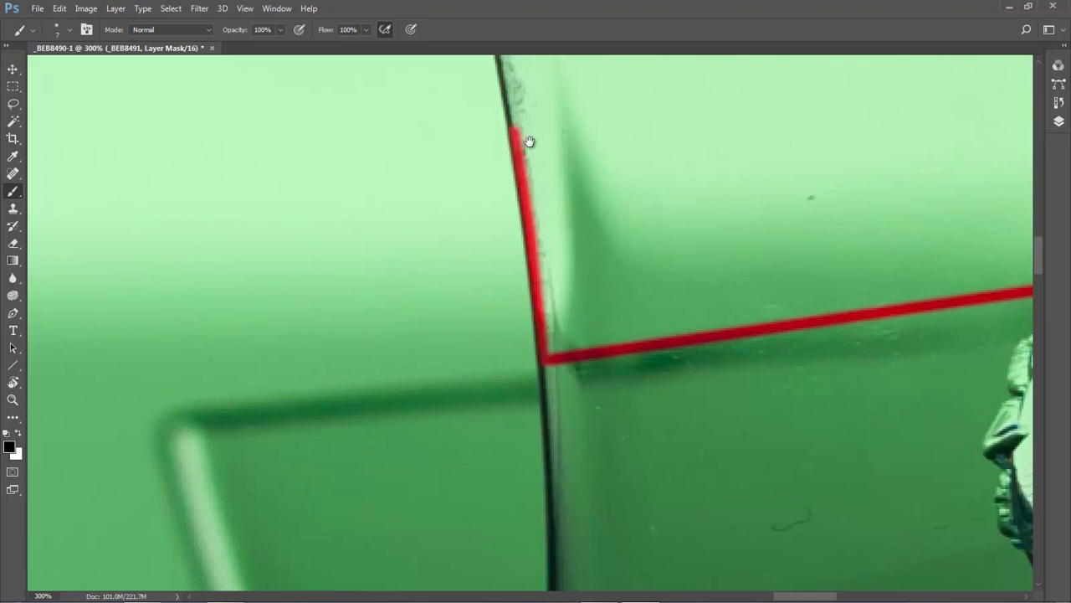
pyautogui.moveTo(532, 130); pyautogui.dragTo(531, 376)
pyautogui.keyDown('shift'); pyautogui.click(489, 261); pyautogui.keyUp('shift')
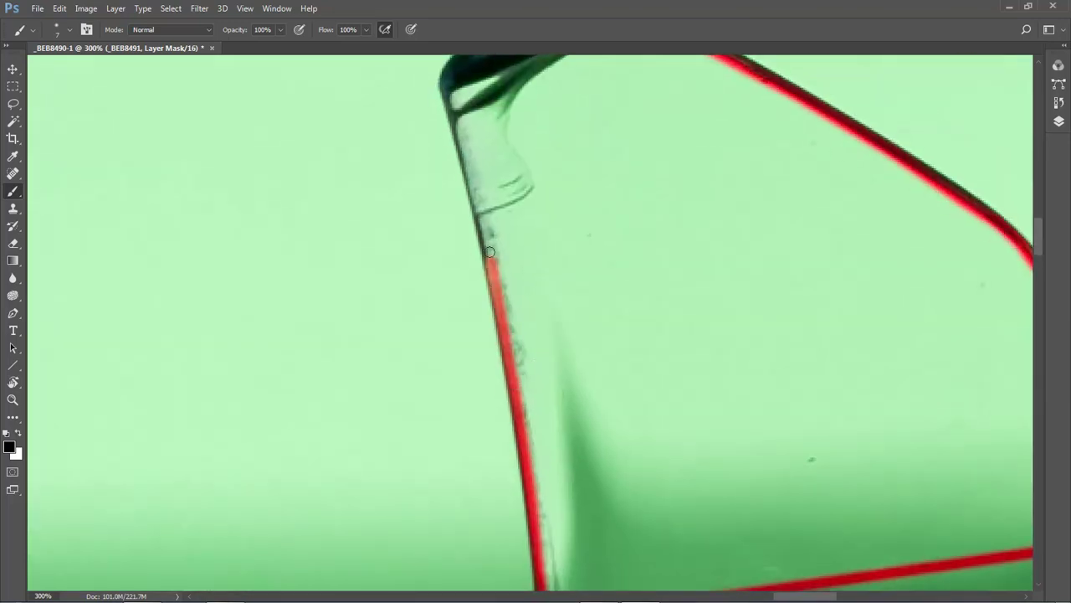
pyautogui.keyDown('shift'); pyautogui.click(466, 168); pyautogui.keyUp('shift')
pyautogui.scroll(1, 495, 264)
pyautogui.scroll(4, 464, 213)
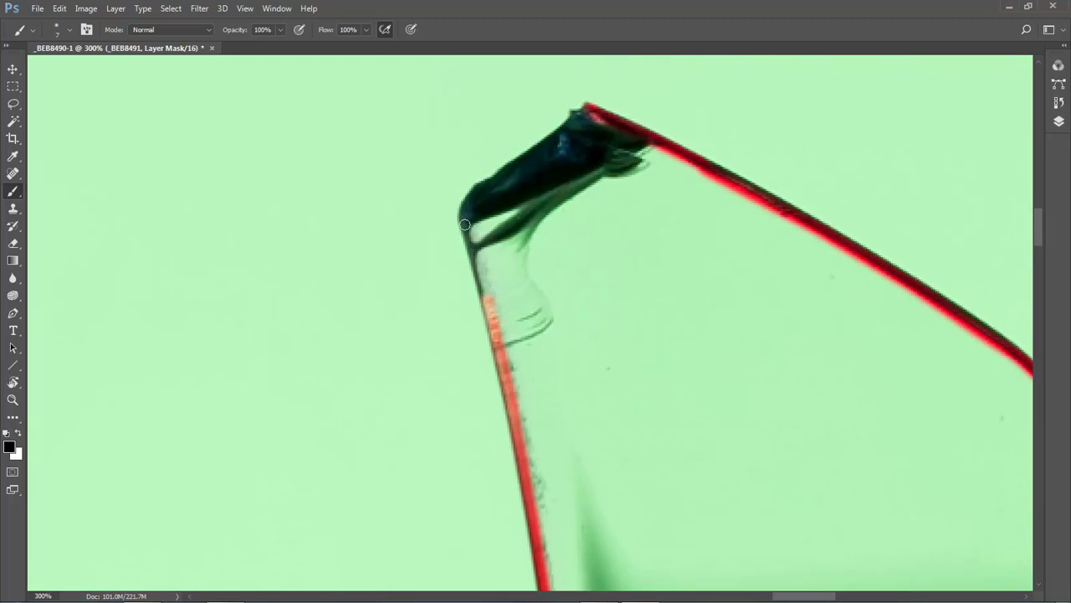
pyautogui.keyDown('shift'); pyautogui.click(463, 219); pyautogui.keyUp('shift')
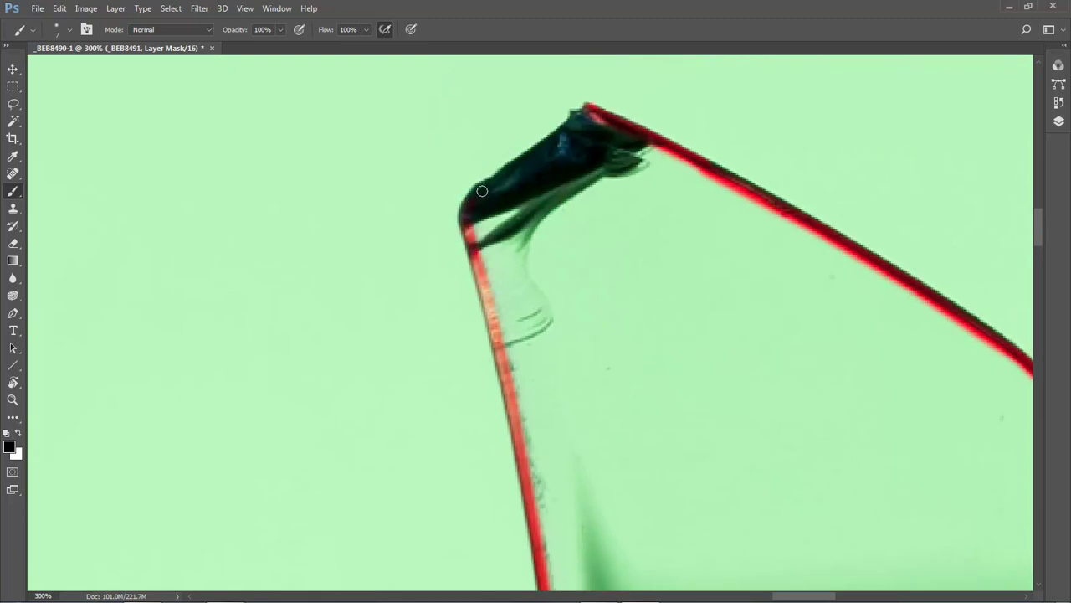
# Close the black outline along the shard's dark top edge, and touch up the edge with white
pyautogui.moveTo(489, 184); pyautogui.dragTo(583, 109)
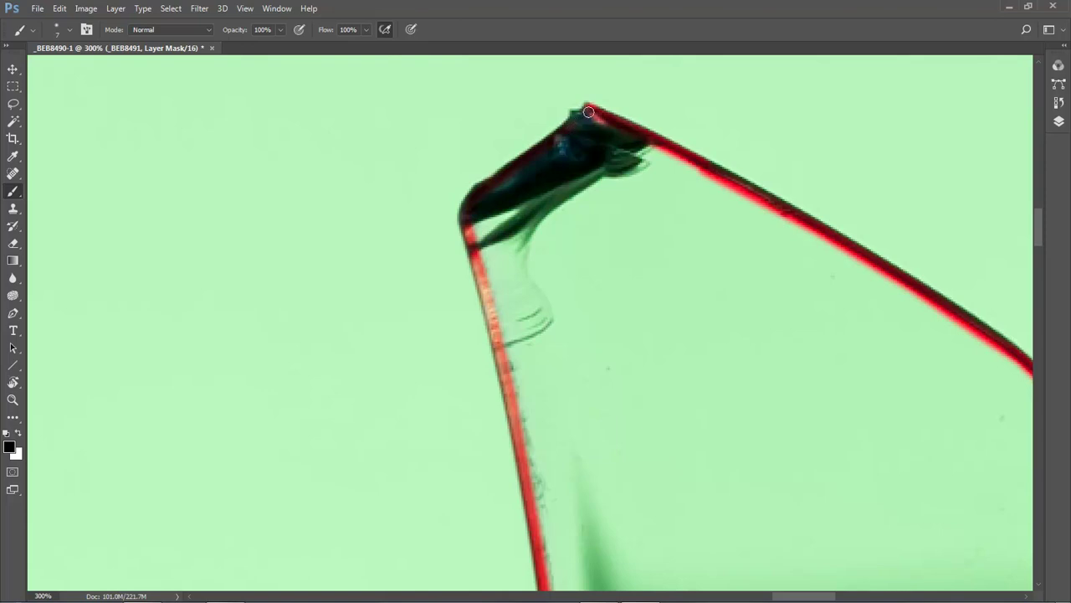
pyautogui.moveTo(514, 139); pyautogui.dragTo(519, 157)
pyautogui.click(19, 432)
pyautogui.moveTo(528, 131); pyautogui.dragTo(500, 148)
# Display the _BEB8491 layer mask on its own and select the area inside the shard outline with the Magic Wand
pyautogui.hotkey('ctrl', '0')
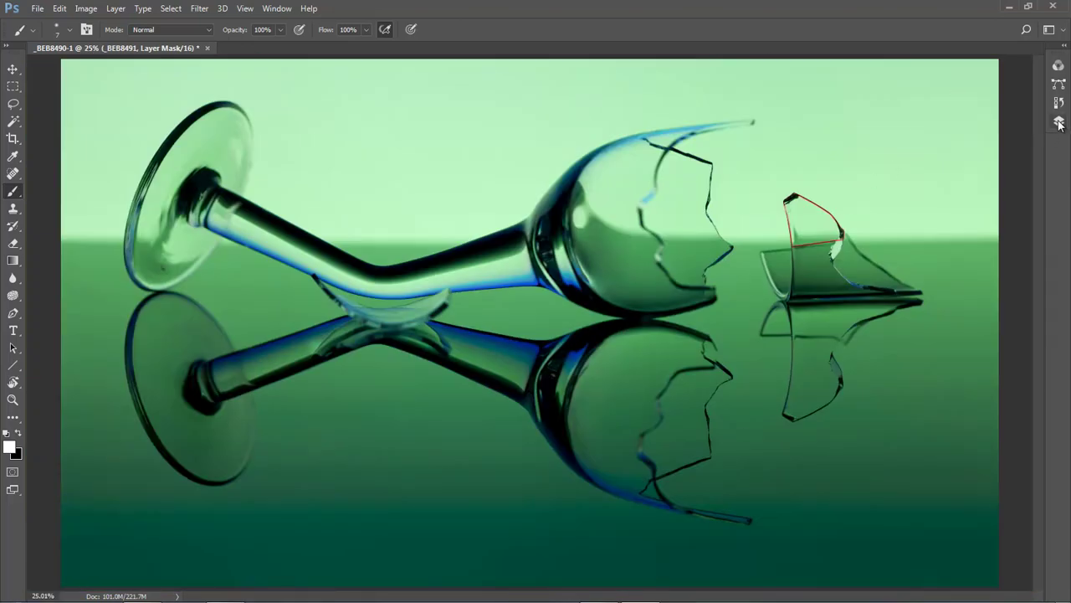
pyautogui.click(1059, 122)
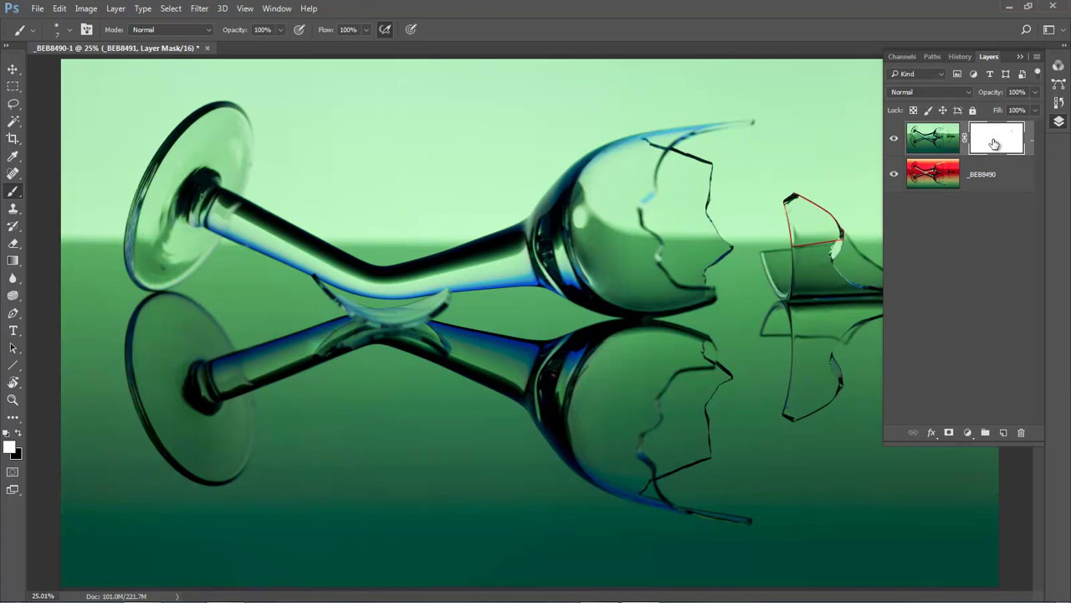
pyautogui.keyDown('alt'); pyautogui.click(996, 141); pyautogui.keyUp('alt')
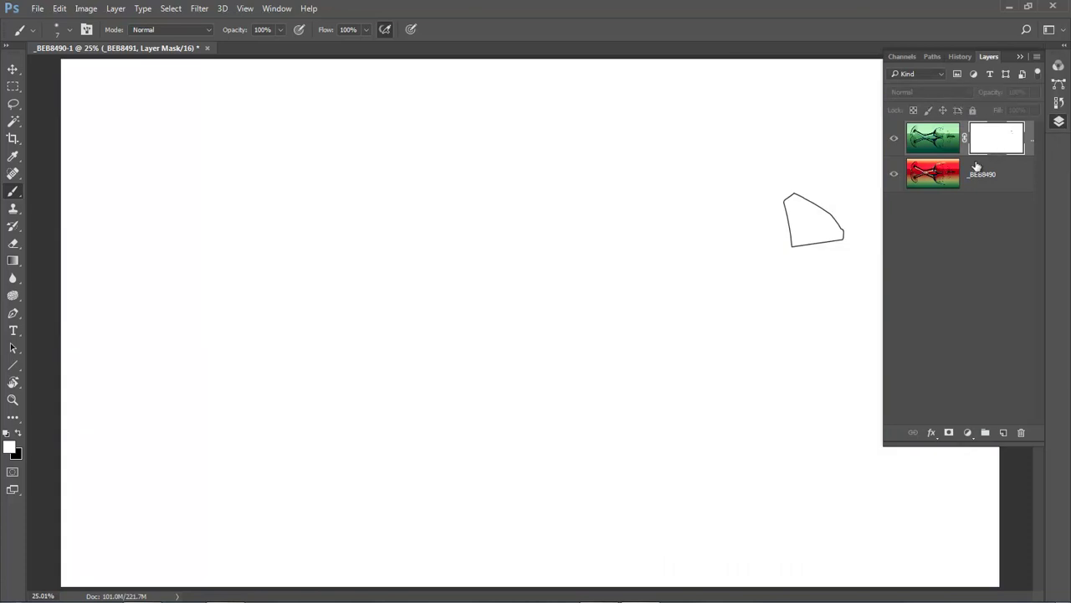
pyautogui.click(863, 31)
pyautogui.moveTo(765, 171); pyautogui.dragTo(888, 294)
pyautogui.click(436, 287)
pyautogui.click(436, 287)
pyautogui.scroll(3, 467, 372)
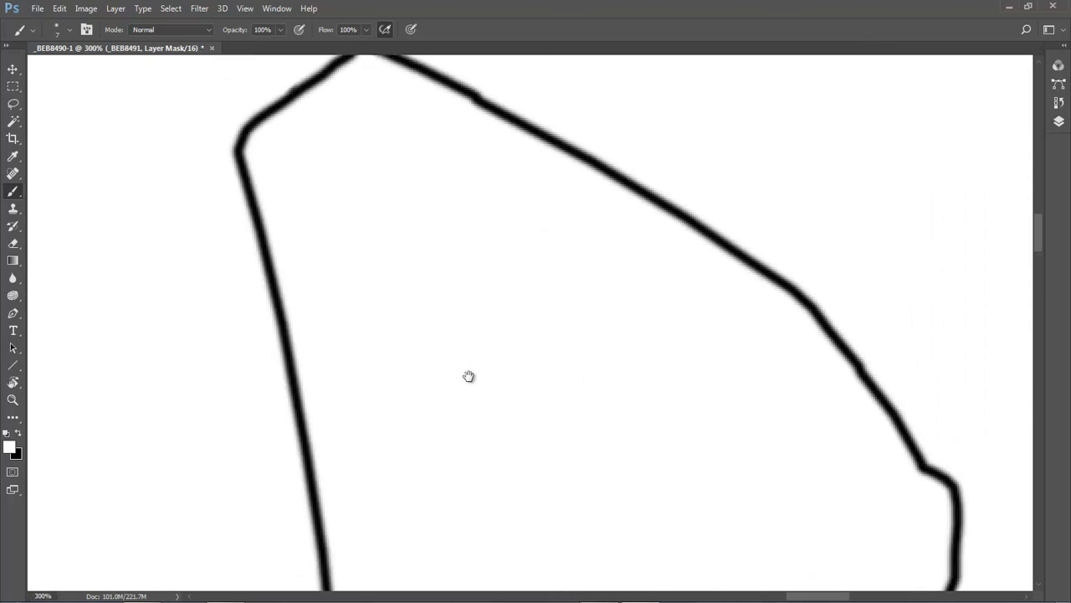
pyautogui.click(14, 121)
pyautogui.click(331, 204)
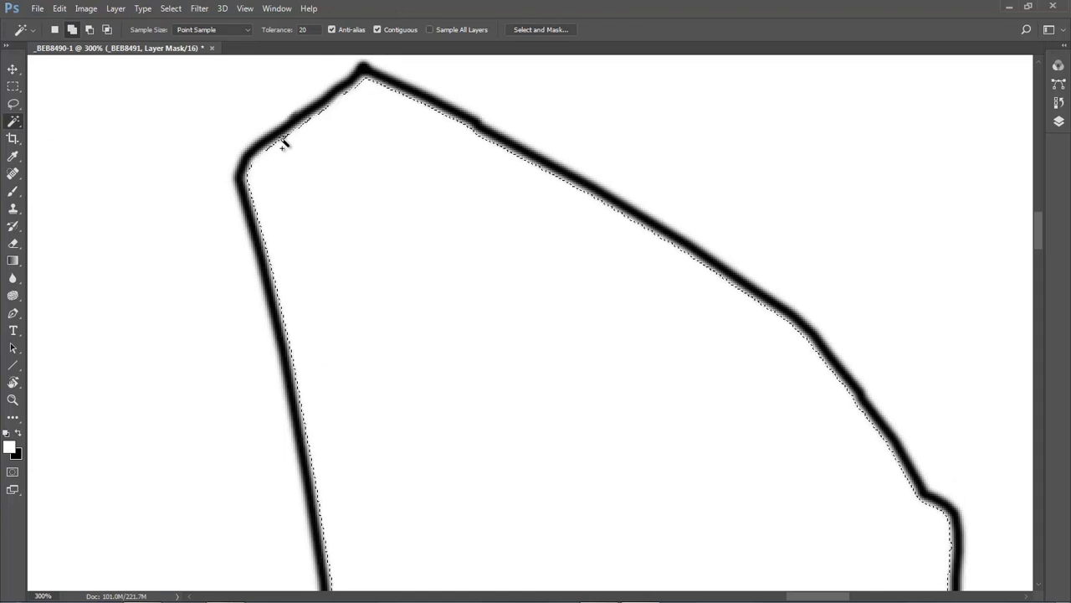
# Expand the selection by 4 pixels so it reaches into the black outline
pyautogui.click(171, 8)
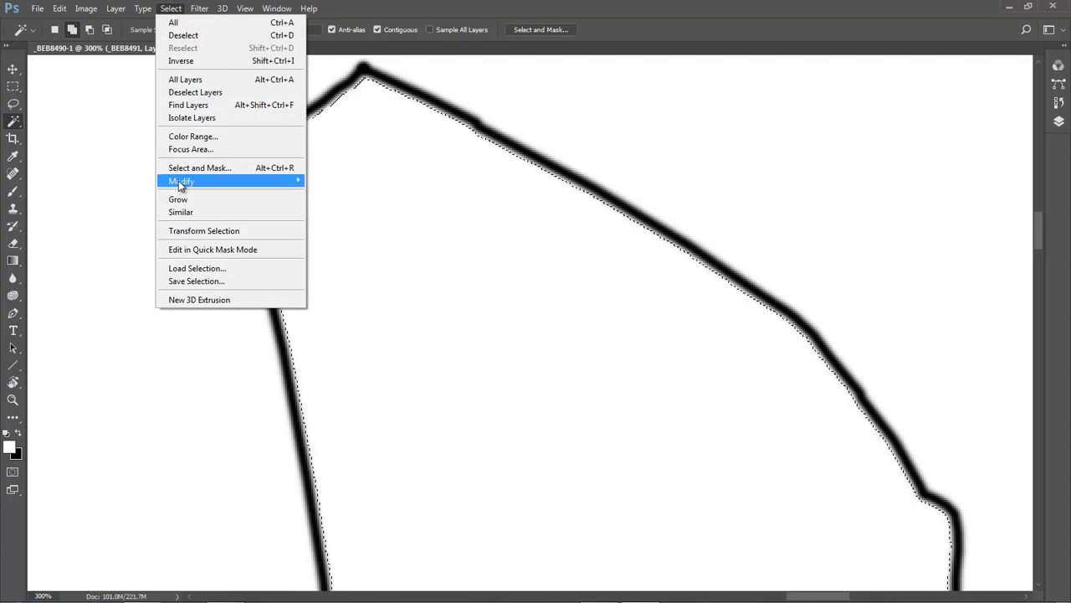
pyautogui.moveTo(182, 182)
pyautogui.click(340, 210)
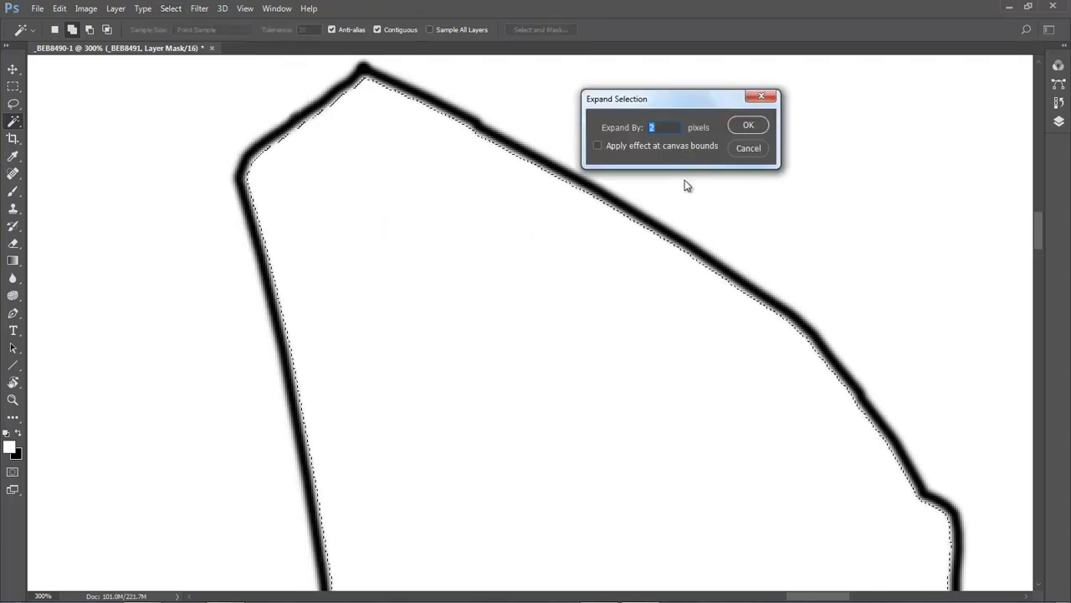
pyautogui.write('4')
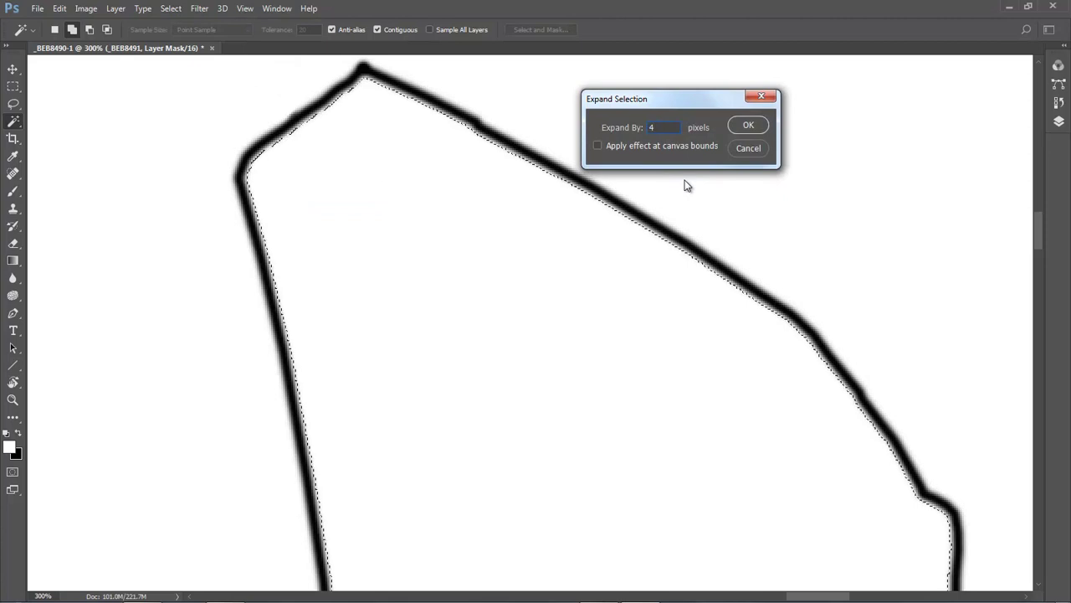
pyautogui.click(758, 130)
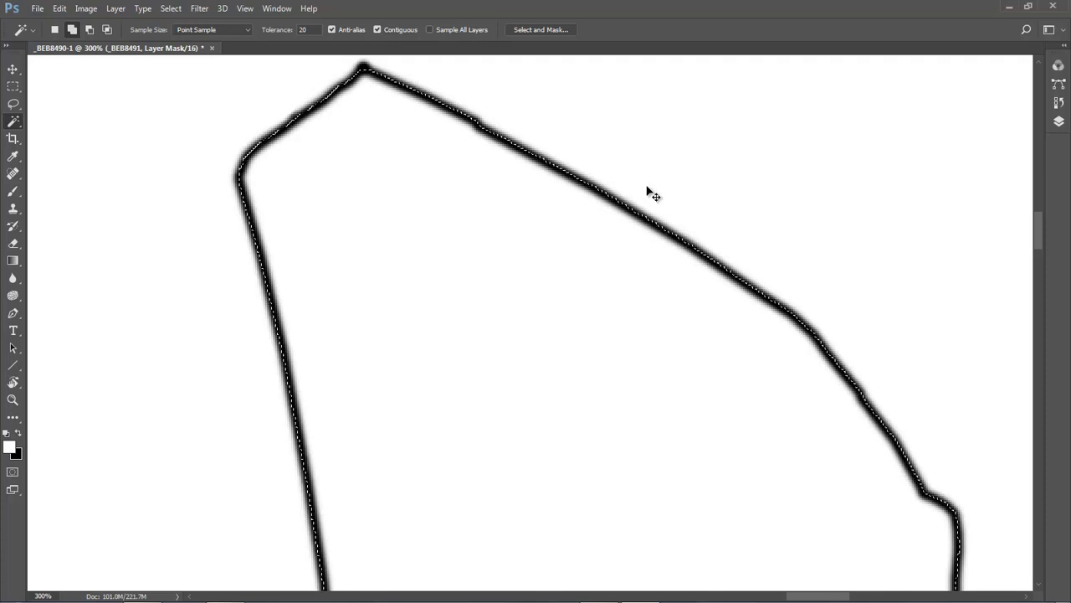
# Fill the selected shard area of the mask with black, and show the whole blended image again
pyautogui.hotkey('ctrl', 'BackSpace')
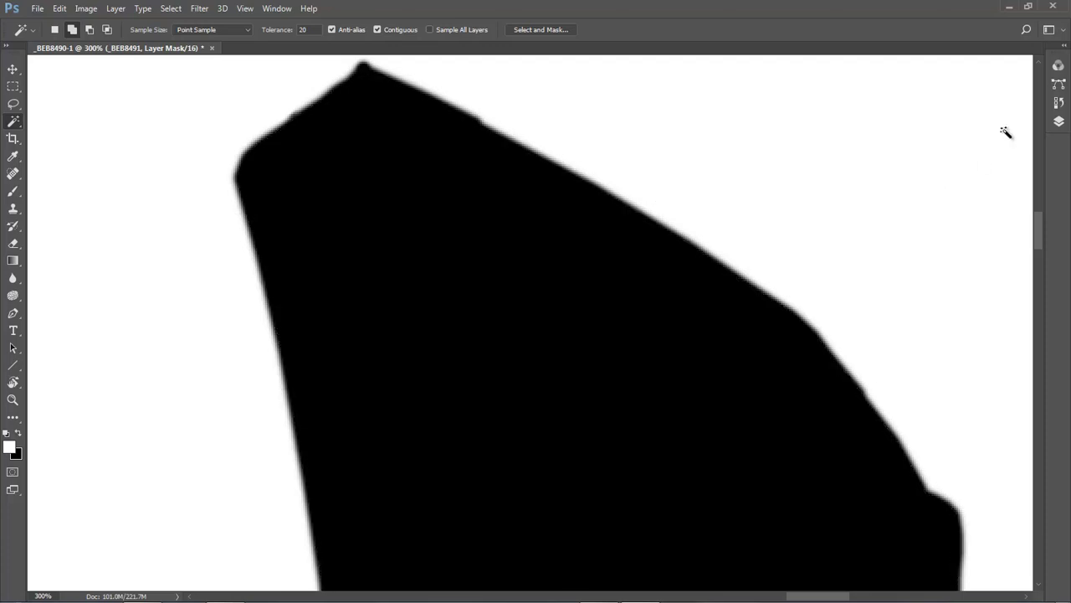
pyautogui.click(1058, 121)
pyautogui.click(910, 139)
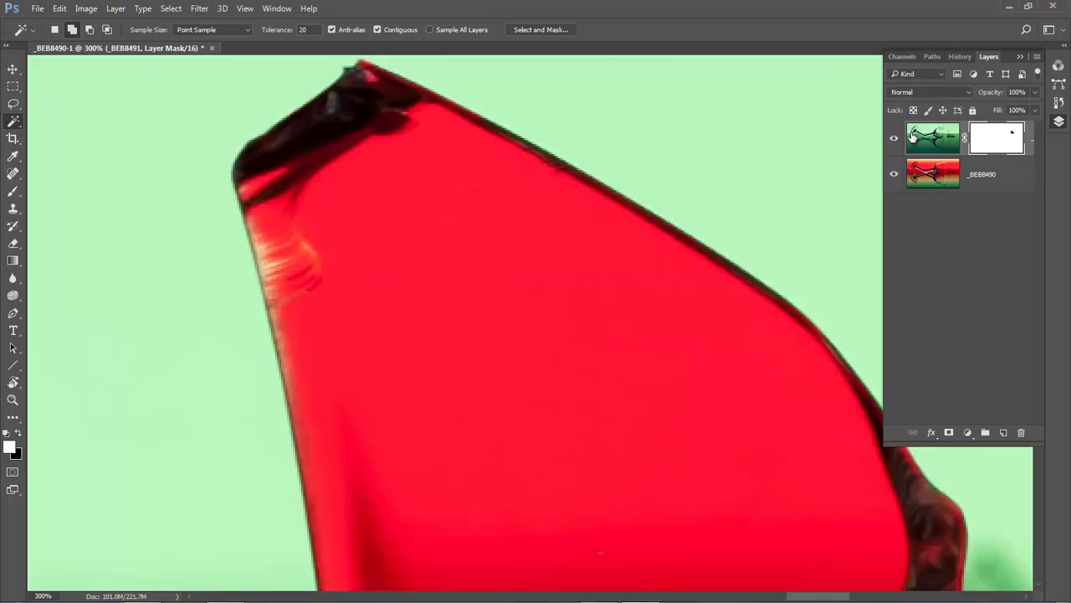
pyautogui.hotkey('ctrl', '0')
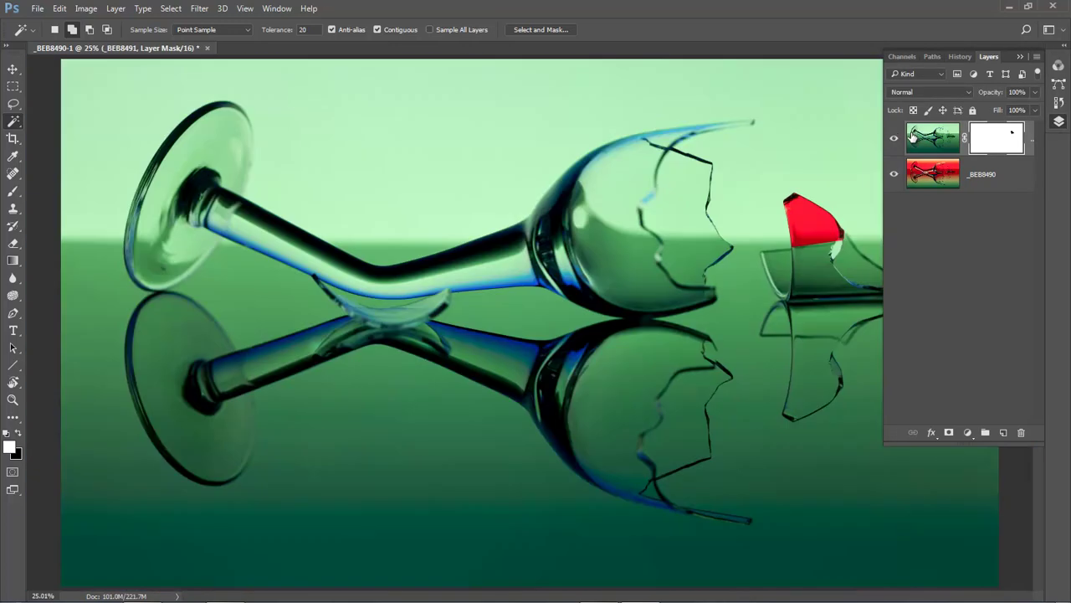
pyautogui.click(858, 35)
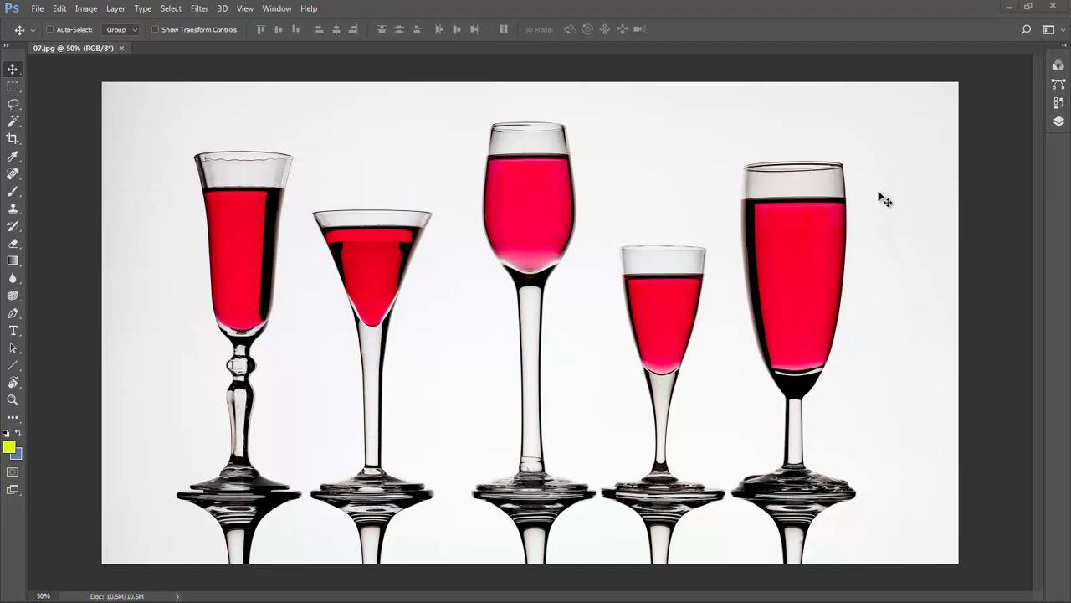
# Lasso the bowl of the rightmost glass in 07.jpg and shift its hue by +180 with Hue/Saturation
pyautogui.click(14, 104)
pyautogui.moveTo(741, 141)
pyautogui.mouseDown()
pyautogui.moveTo(721, 235)
pyautogui.moveTo(724, 314)
pyautogui.moveTo(768, 424)
pyautogui.moveTo(843, 403)
pyautogui.moveTo(872, 318)
pyautogui.moveTo(875, 163)
pyautogui.moveTo(777, 126)
pyautogui.moveTo(743, 124)
pyautogui.mouseUp()
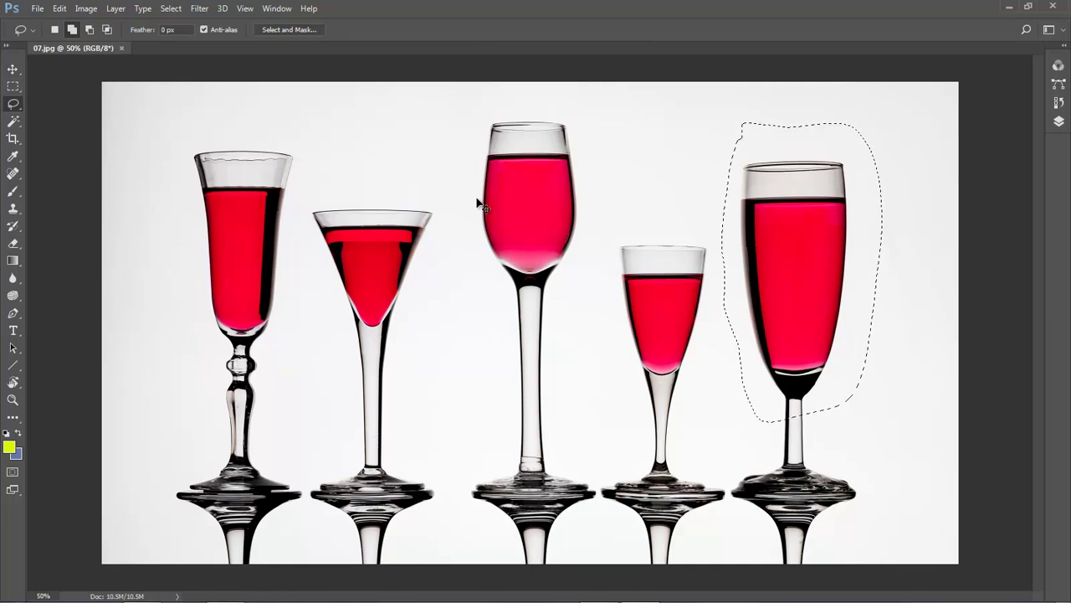
pyautogui.hotkey('ctrl', 'u')
pyautogui.moveTo(959, 65); pyautogui.dragTo(450, 56)
pyautogui.moveTo(376, 134); pyautogui.dragTo(449, 146)
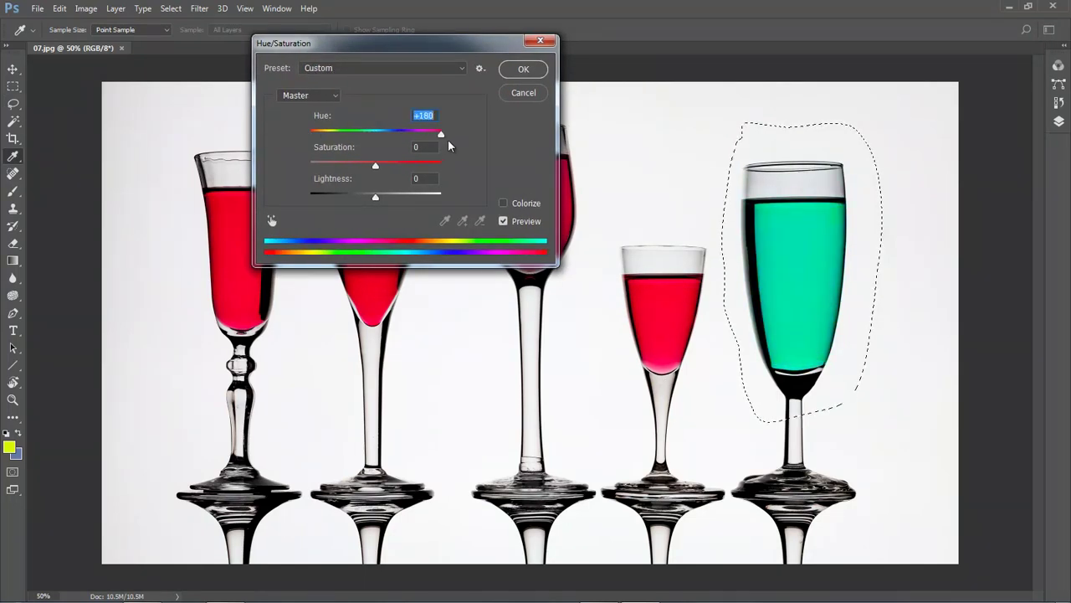
pyautogui.click(524, 70)
# Lasso the bowl of the small fourth glass and shift its hue by -37 with Hue/Saturation
pyautogui.moveTo(673, 213)
pyautogui.mouseDown()
pyautogui.moveTo(625, 223)
pyautogui.moveTo(596, 289)
pyautogui.moveTo(608, 362)
pyautogui.moveTo(661, 412)
pyautogui.moveTo(708, 343)
pyautogui.moveTo(706, 220)
pyautogui.moveTo(675, 213)
pyautogui.moveTo(613, 230)
pyautogui.moveTo(600, 282)
pyautogui.moveTo(605, 368)
pyautogui.moveTo(681, 409)
pyautogui.moveTo(722, 259)
pyautogui.moveTo(671, 207)
pyautogui.moveTo(697, 214)
pyautogui.mouseUp()
pyautogui.click(650, 281)
pyautogui.hotkey('ctrl', 'u')
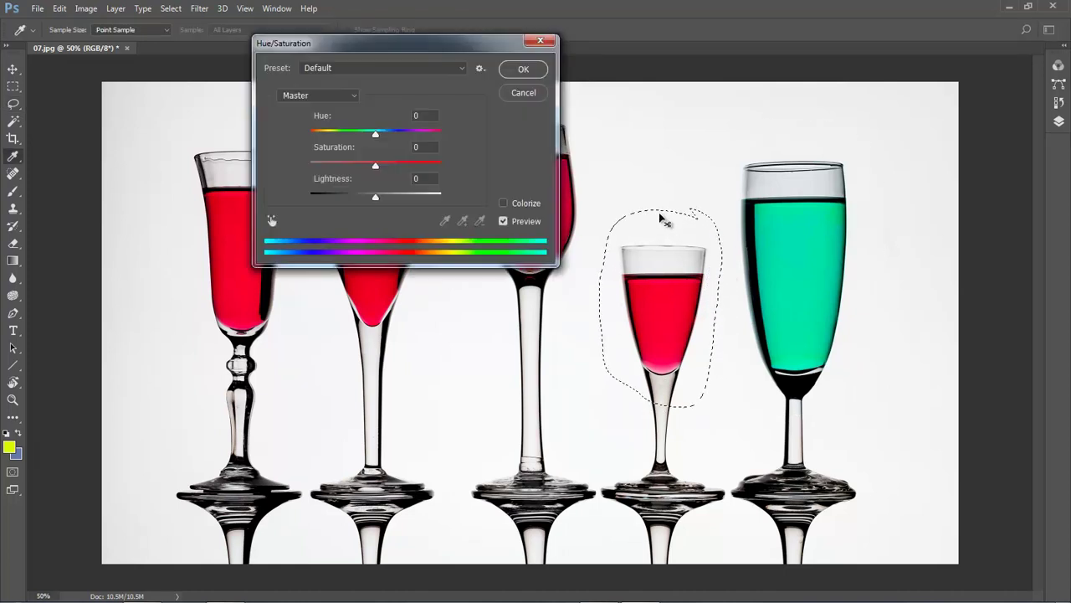
pyautogui.moveTo(376, 135); pyautogui.dragTo(354, 144)
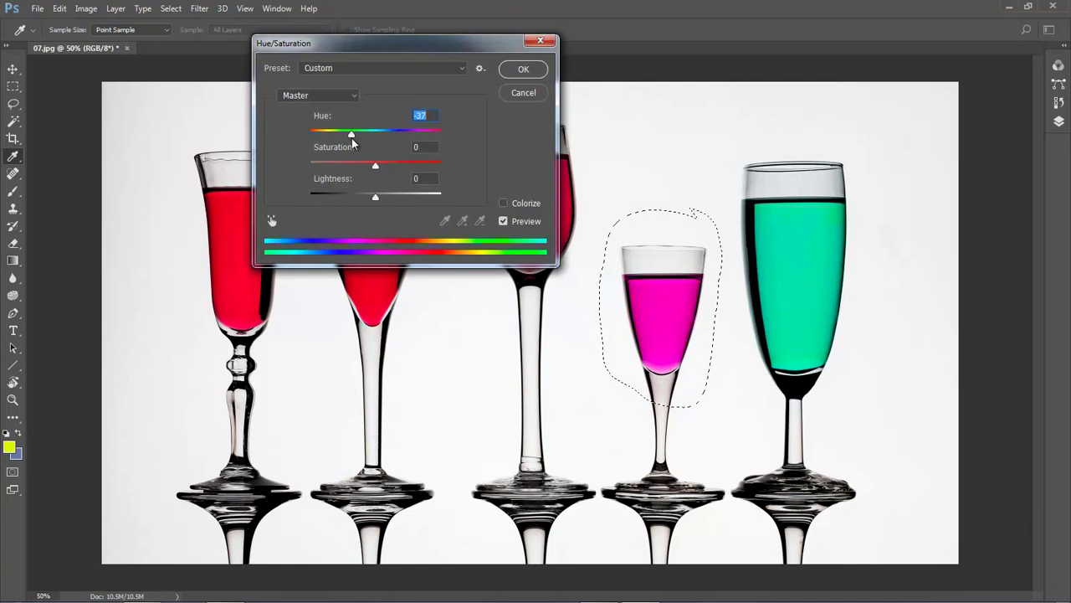
pyautogui.click(523, 69)
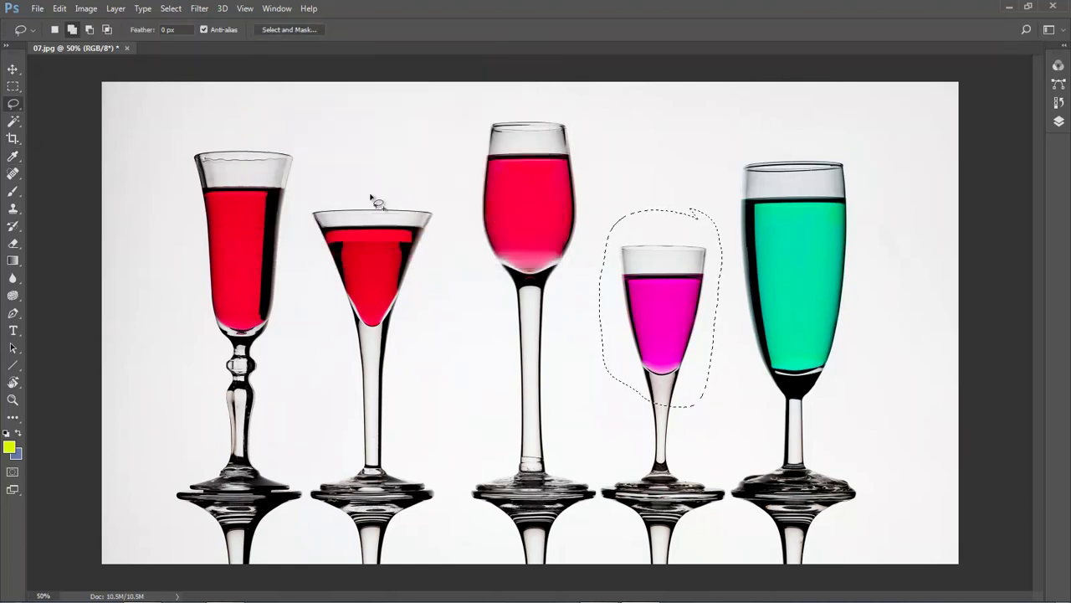
# Make a new lasso selection around the cone-shaped glass's bowl and shift its hue so the red drink turns yellow
pyautogui.click(55, 32)
pyautogui.moveTo(373, 176)
pyautogui.mouseDown()
pyautogui.moveTo(342, 178)
pyautogui.moveTo(299, 289)
pyautogui.moveTo(387, 368)
pyautogui.moveTo(447, 175)
pyautogui.moveTo(371, 149)
pyautogui.mouseUp()
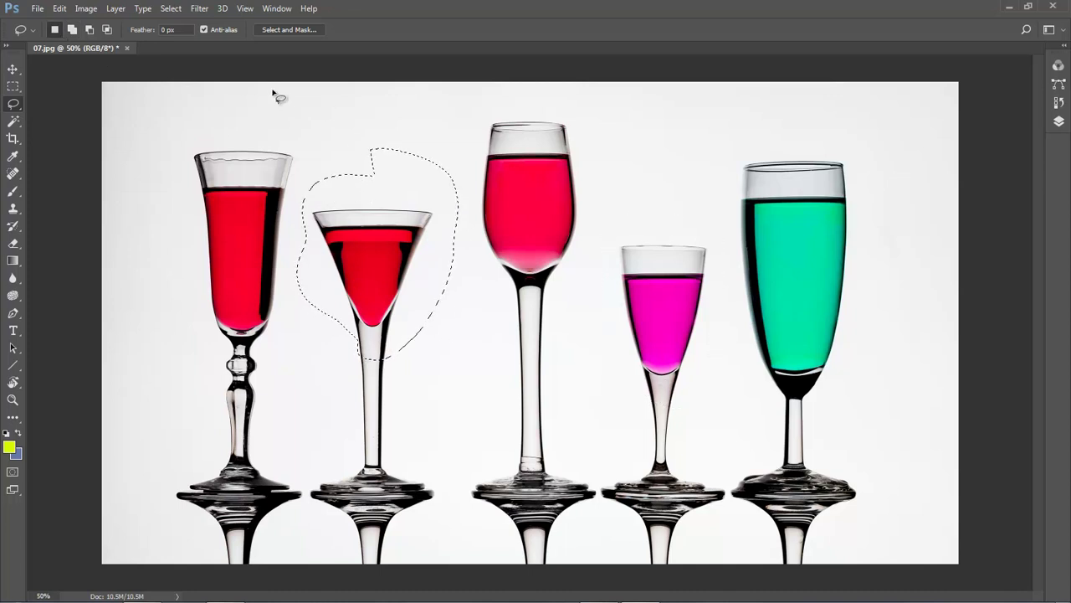
pyautogui.hotkey('ctrl', 'u')
pyautogui.moveTo(483, 42); pyautogui.dragTo(790, 22)
pyautogui.moveTo(684, 114); pyautogui.dragTo(701, 148)
pyautogui.click(830, 49)
# Lasso the bowl of the leftmost glass in 07.jpg, shift its hue by -102 with Hue/Saturation, and deselect
pyautogui.press('l')
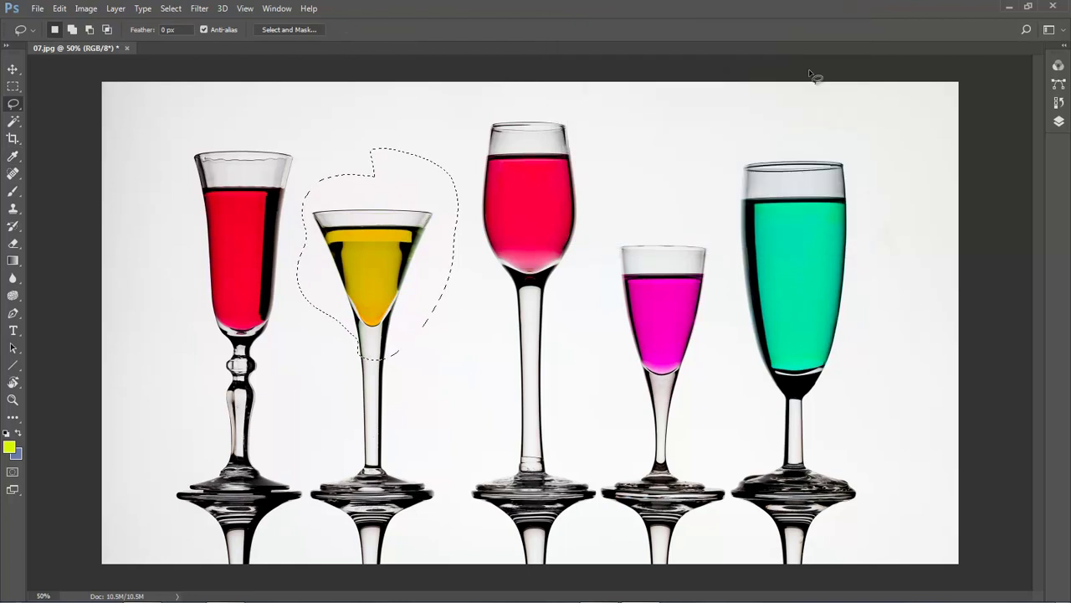
pyautogui.moveTo(295, 127)
pyautogui.mouseDown()
pyautogui.moveTo(173, 122)
pyautogui.moveTo(150, 312)
pyautogui.moveTo(202, 368)
pyautogui.moveTo(274, 336)
pyautogui.moveTo(292, 298)
pyautogui.moveTo(313, 150)
pyautogui.mouseUp()
pyautogui.hotkey('ctrl', 'u')
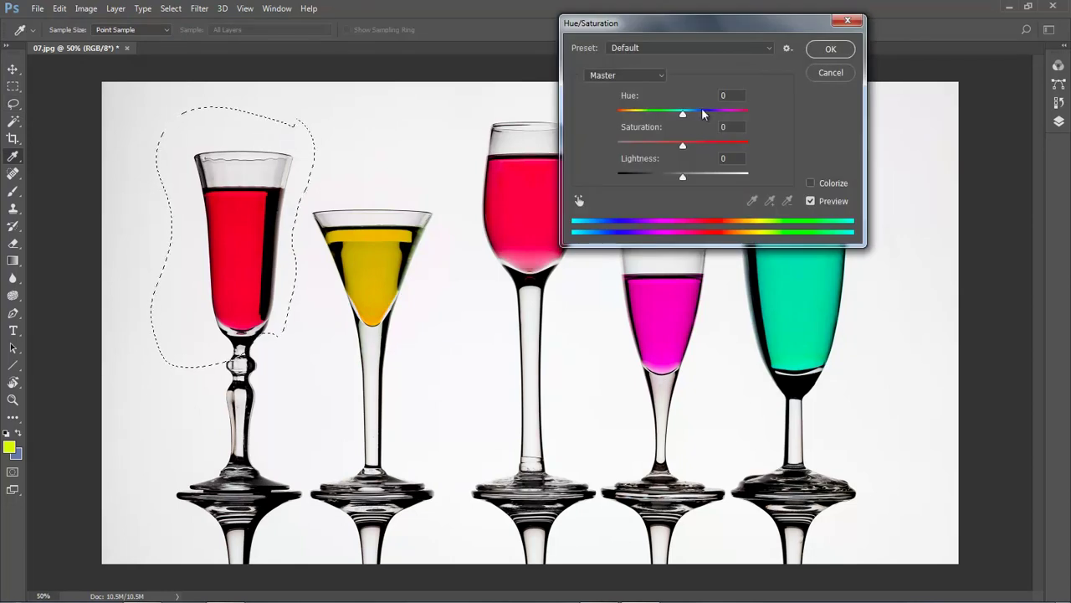
pyautogui.moveTo(683, 112); pyautogui.dragTo(637, 120)
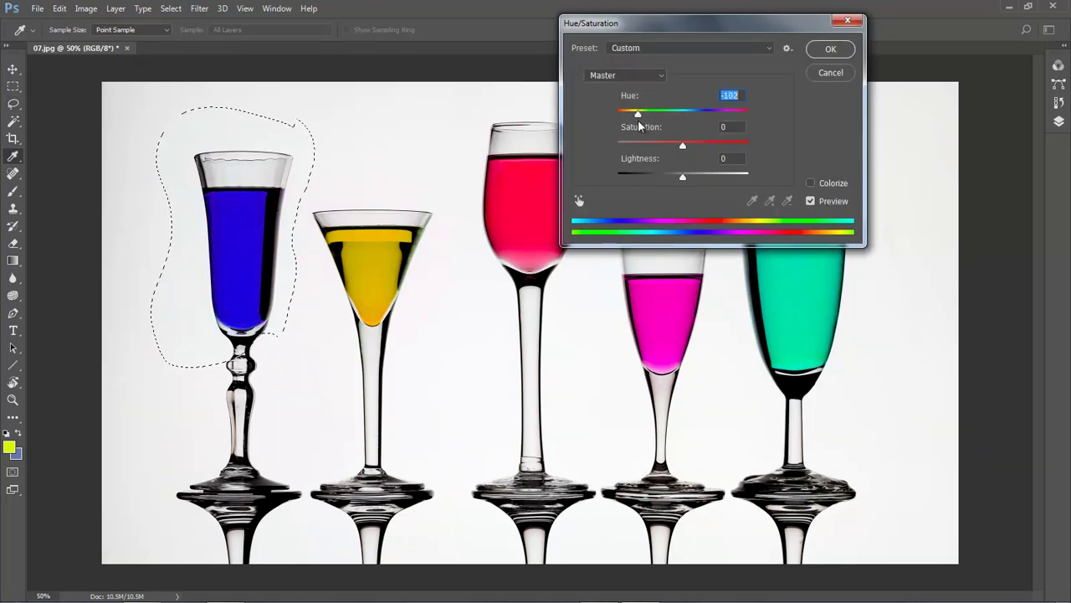
pyautogui.click(822, 51)
pyautogui.hotkey('ctrl', 'd')
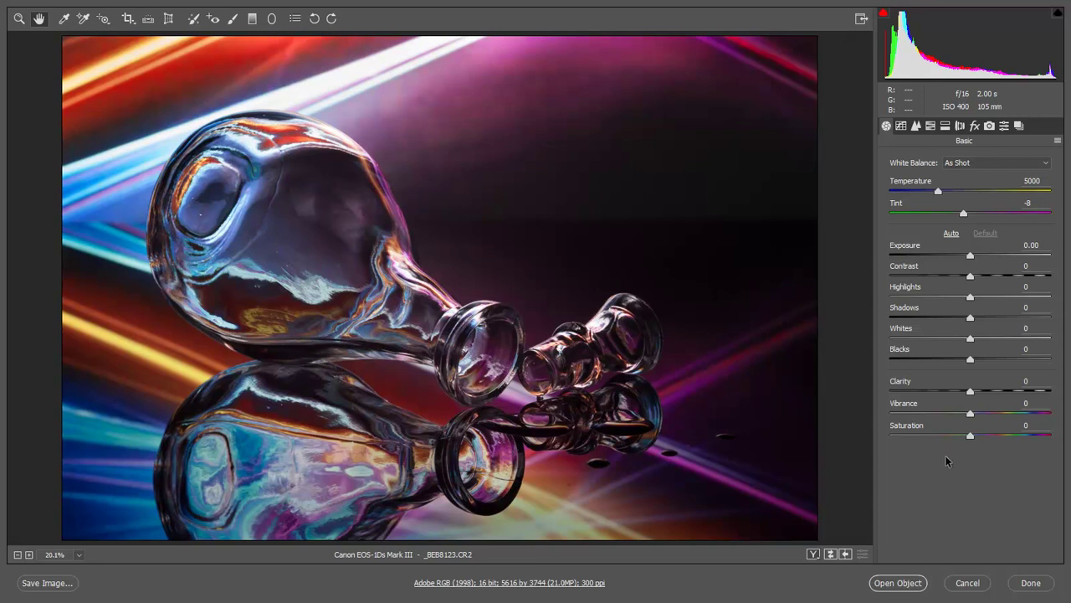
# Set the raw bottle photo's Saturation to -99, Clarity to +16, Blacks to -23 and Highlights to -98
pyautogui.click(892, 436)
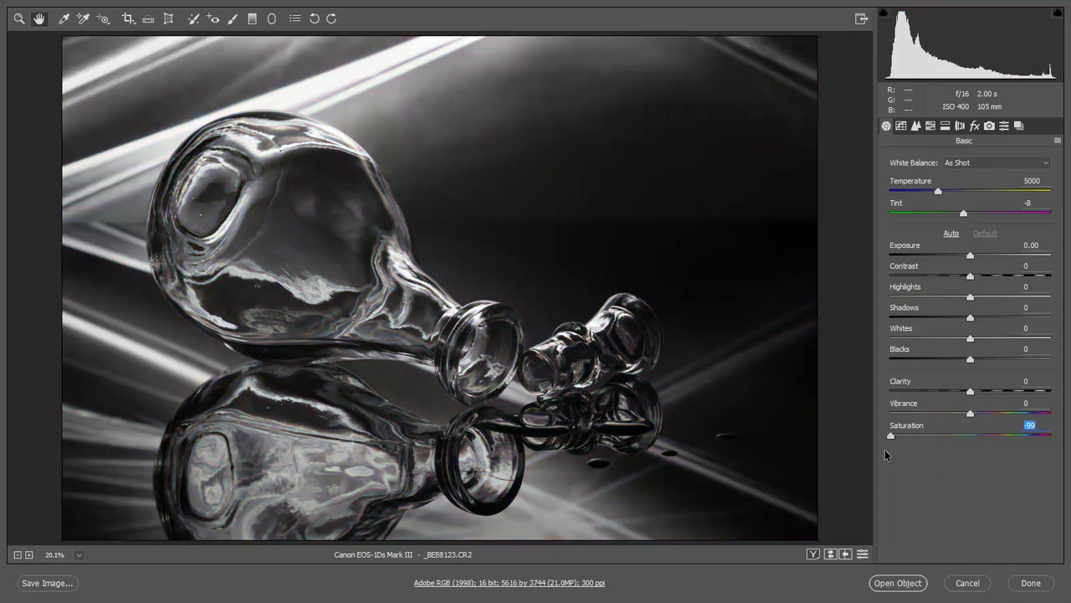
pyautogui.click(981, 391)
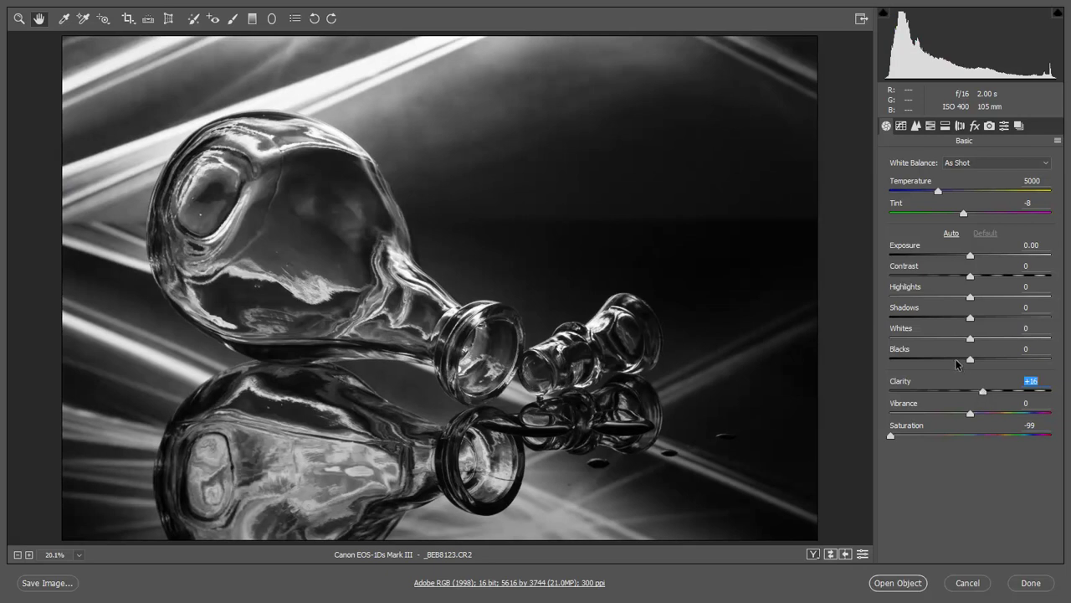
pyautogui.click(956, 360)
pyautogui.moveTo(957, 360); pyautogui.dragTo(952, 361)
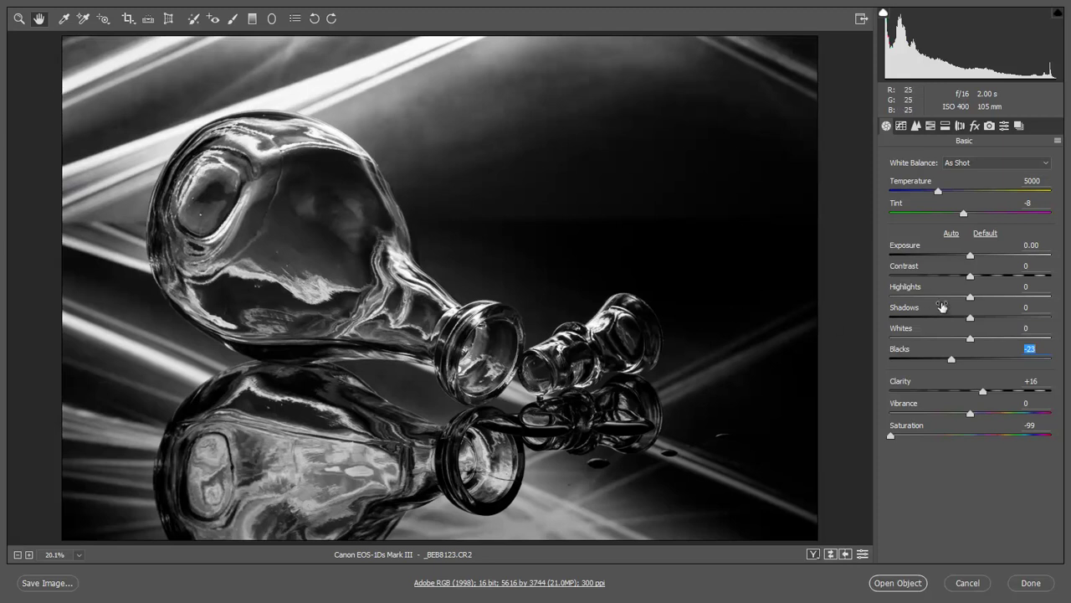
pyautogui.click(892, 298)
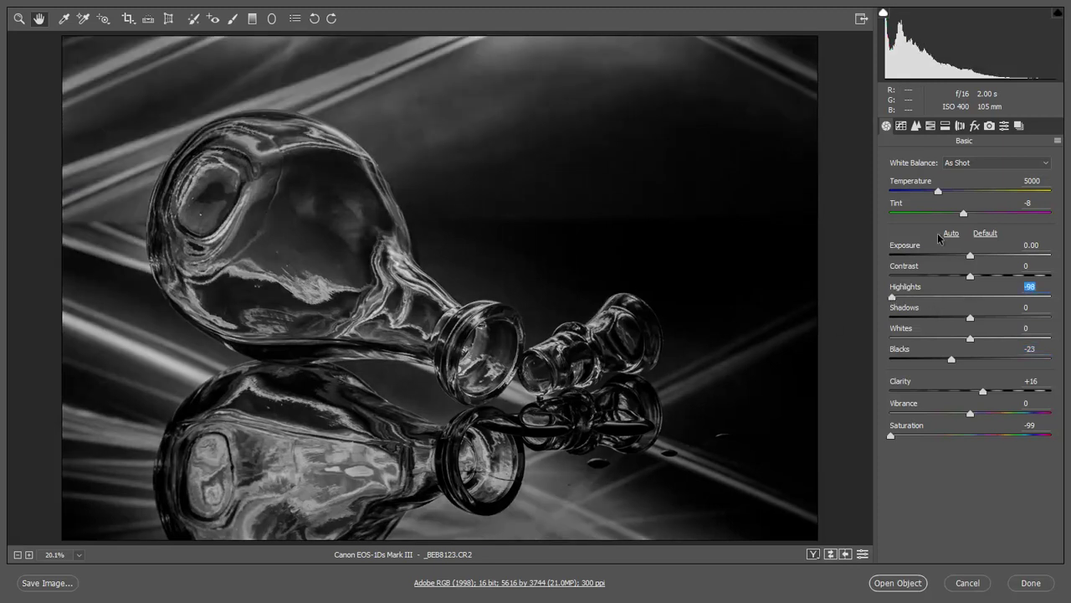
# Darken the bright background streaks beside the bottle with the Adjustment Brush at -2.00 exposure, and open the photo as a smart object
pyautogui.click(233, 18)
pyautogui.moveTo(59, 182)
pyautogui.mouseDown()
pyautogui.moveTo(178, 125)
pyautogui.moveTo(56, 180)
pyautogui.mouseUp()
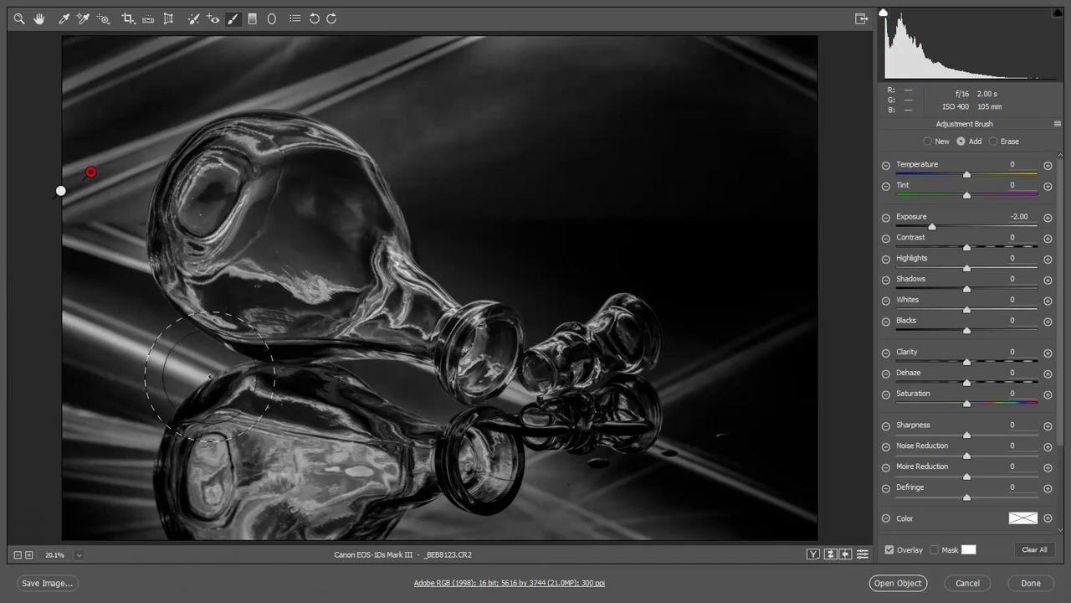
pyautogui.moveTo(100, 343)
pyautogui.mouseDown()
pyautogui.moveTo(143, 373)
pyautogui.moveTo(269, 406)
pyautogui.mouseUp()
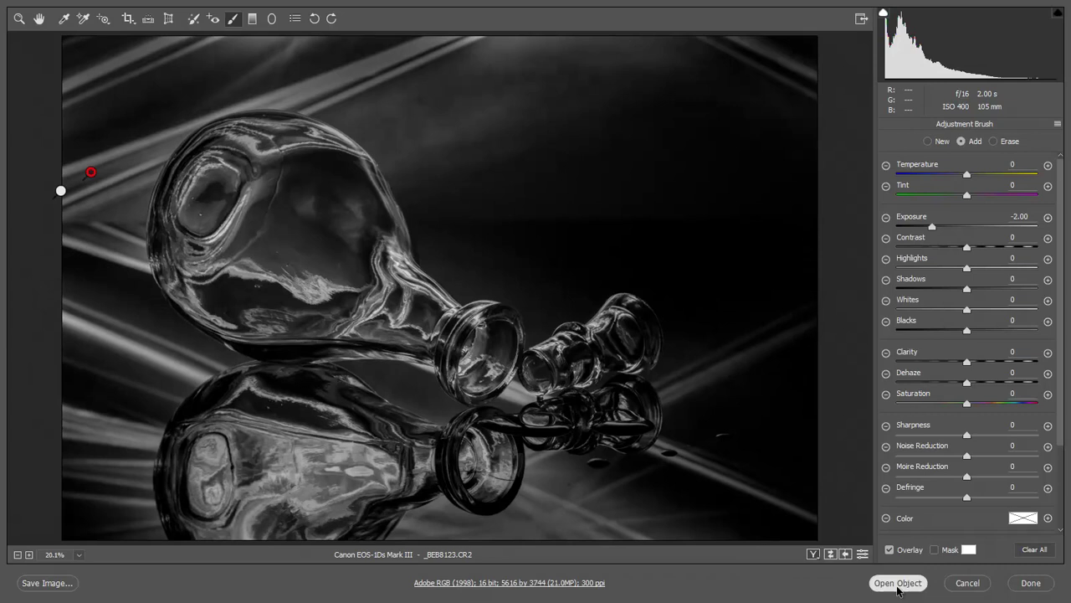
pyautogui.click(896, 585)
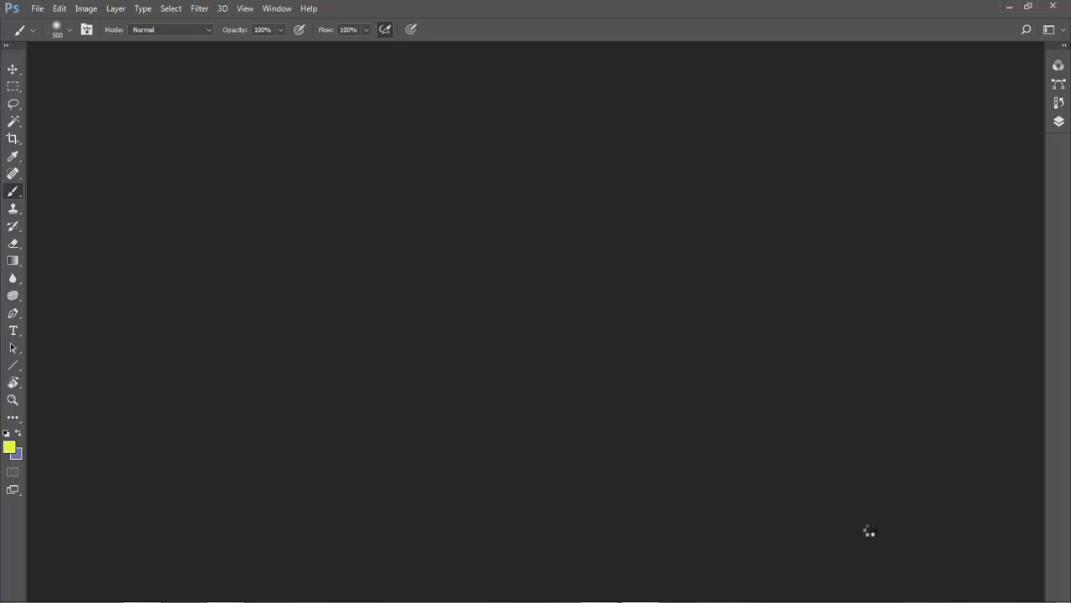
# Duplicate the _BEB8123 layer as an independent smart object using New Smart Object via Copy
pyautogui.hotkey('ctrl', '0')
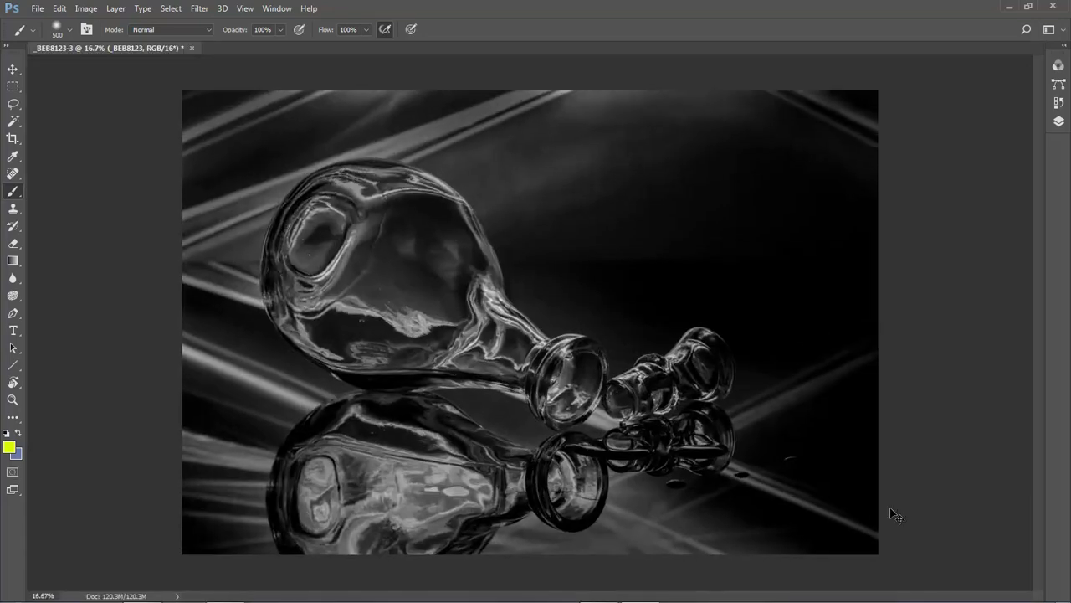
pyautogui.click(1057, 122)
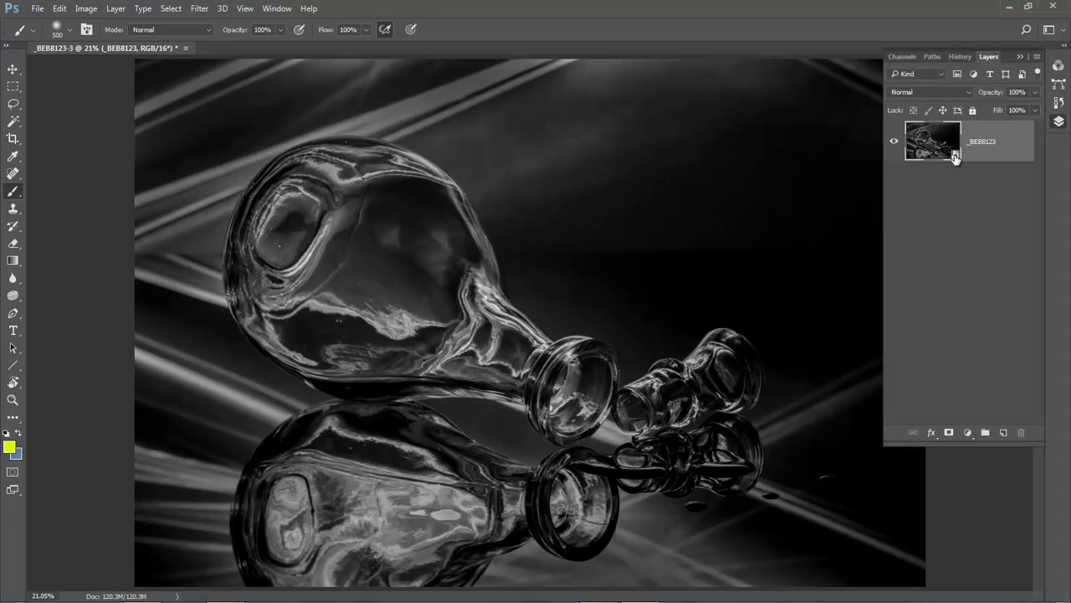
pyautogui.rightClick(997, 142)
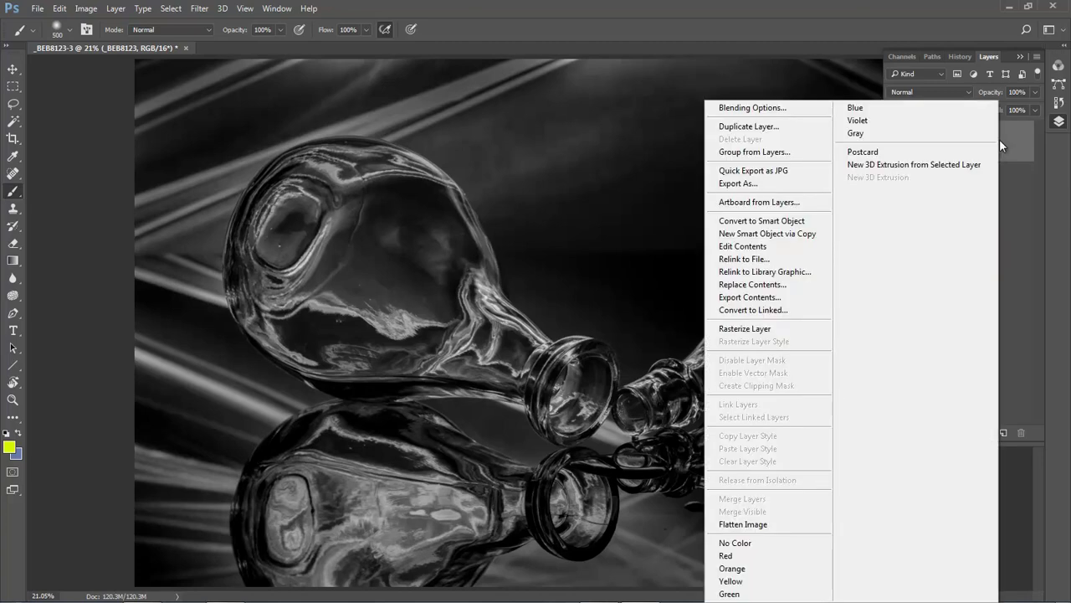
pyautogui.click(788, 235)
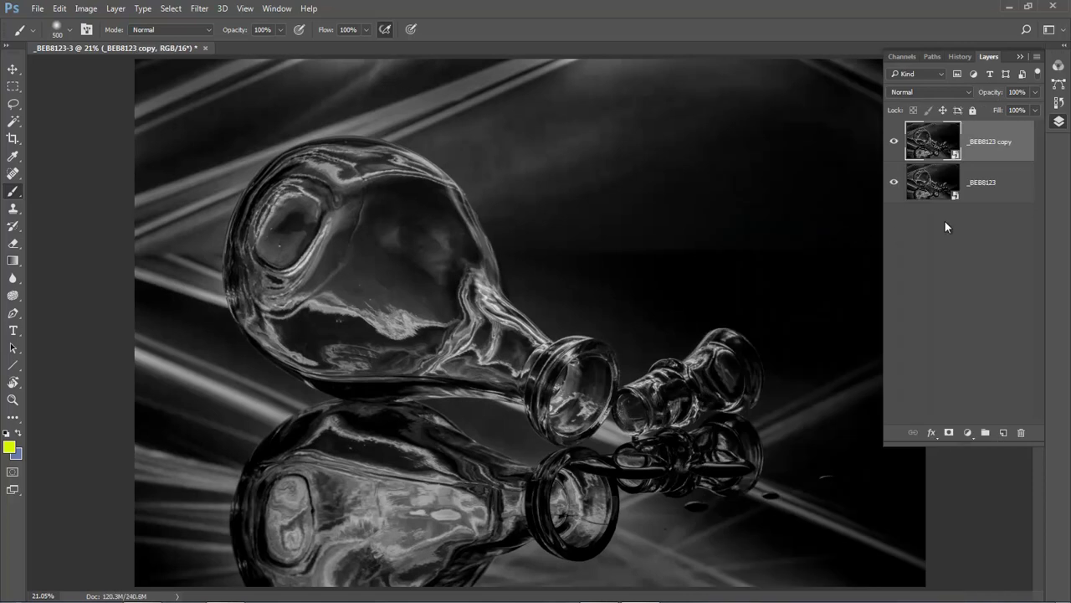
# Edit the raw settings of the lower _BEB8123 smart object, resetting Saturation to 0 and setting Vibrance to +75
pyautogui.click(933, 189)
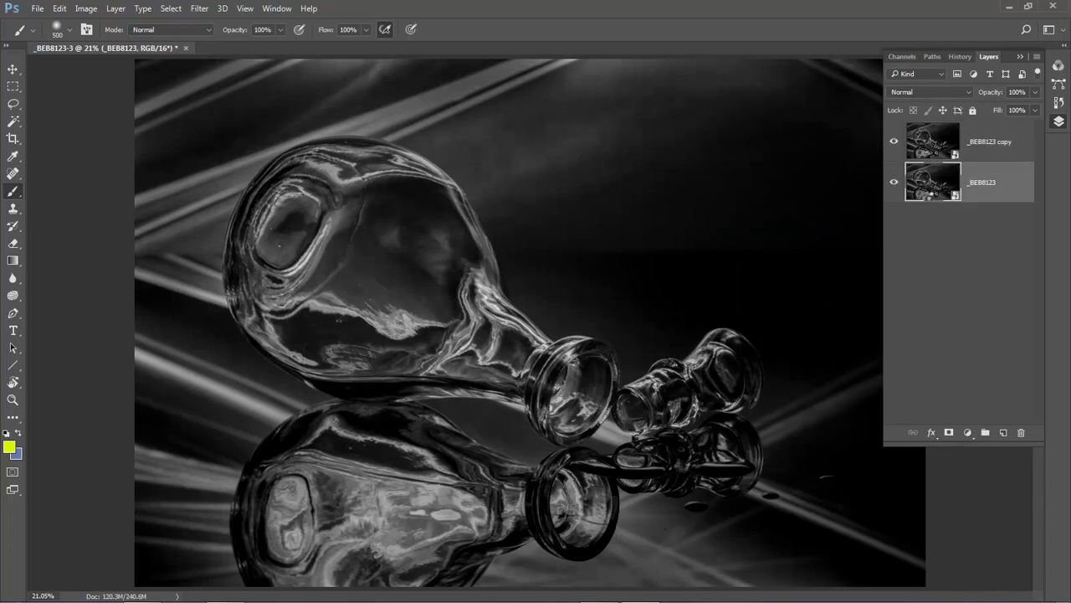
pyautogui.doubleClick(939, 199)
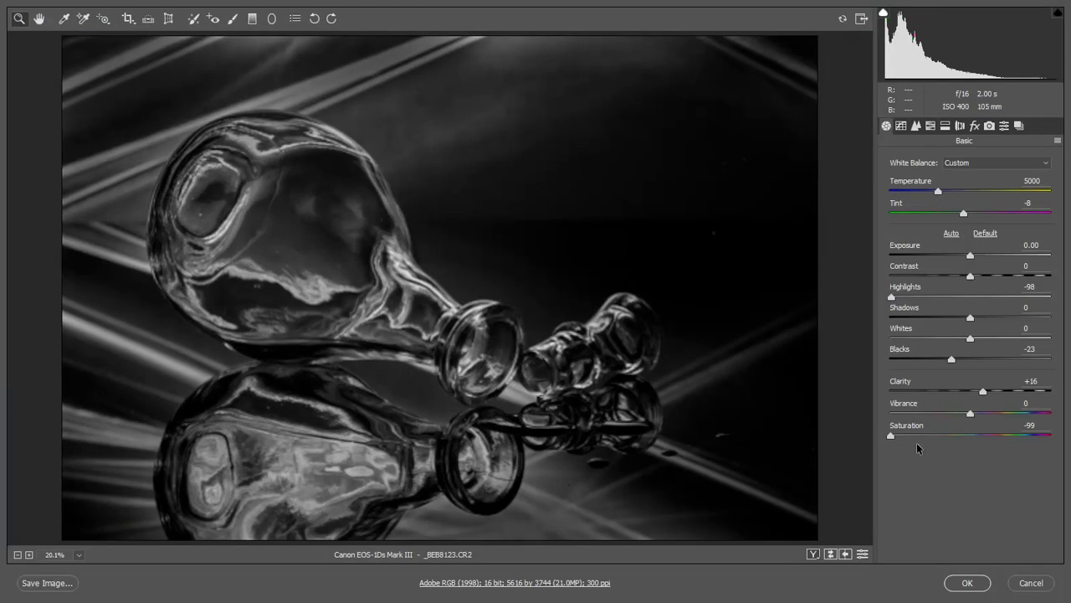
pyautogui.doubleClick(890, 436)
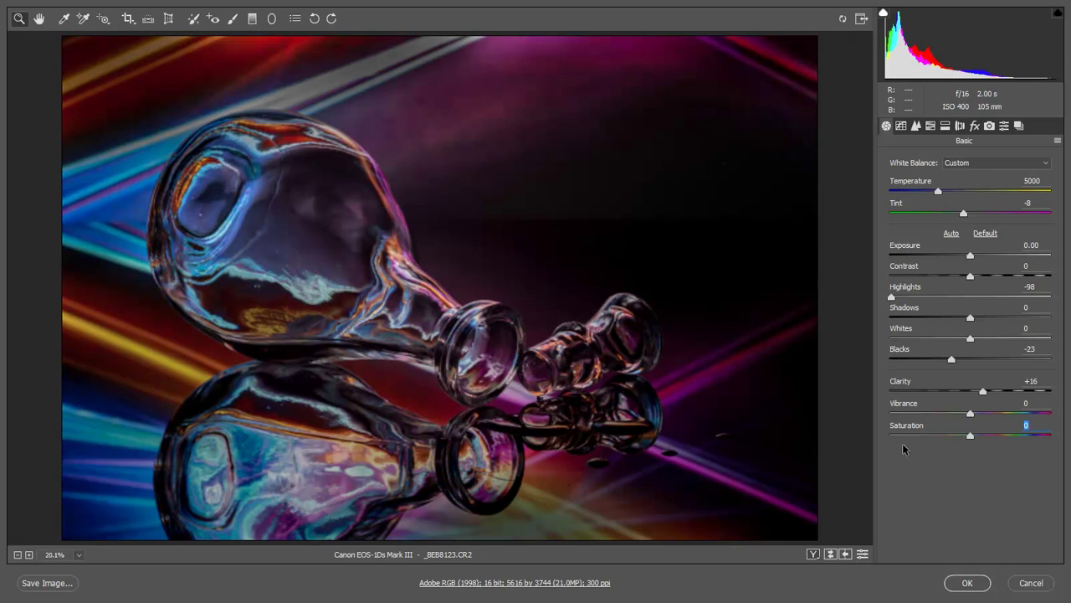
pyautogui.click(1025, 414)
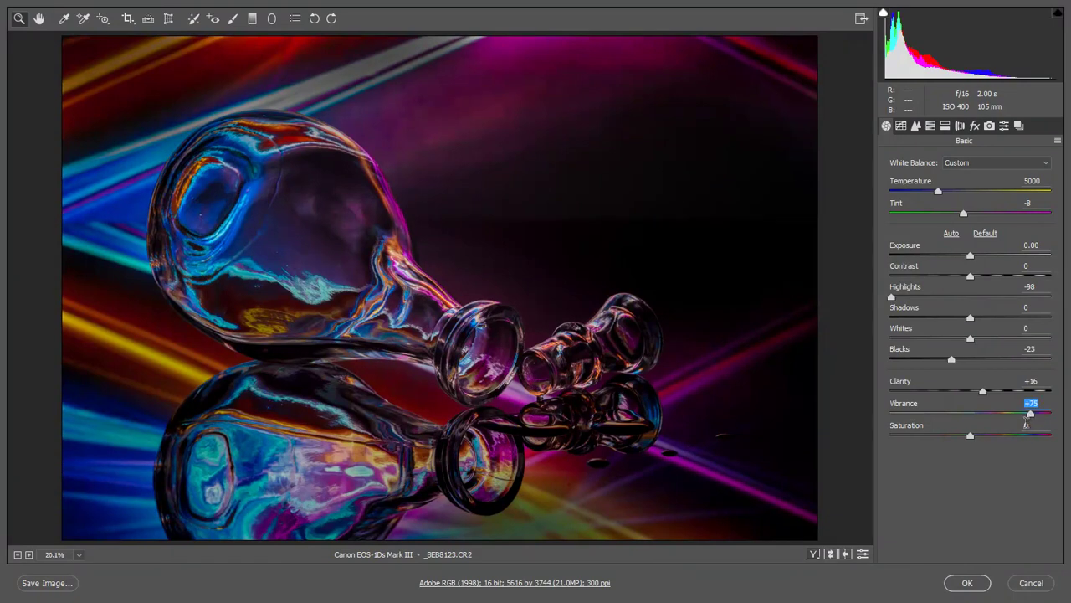
pyautogui.click(968, 583)
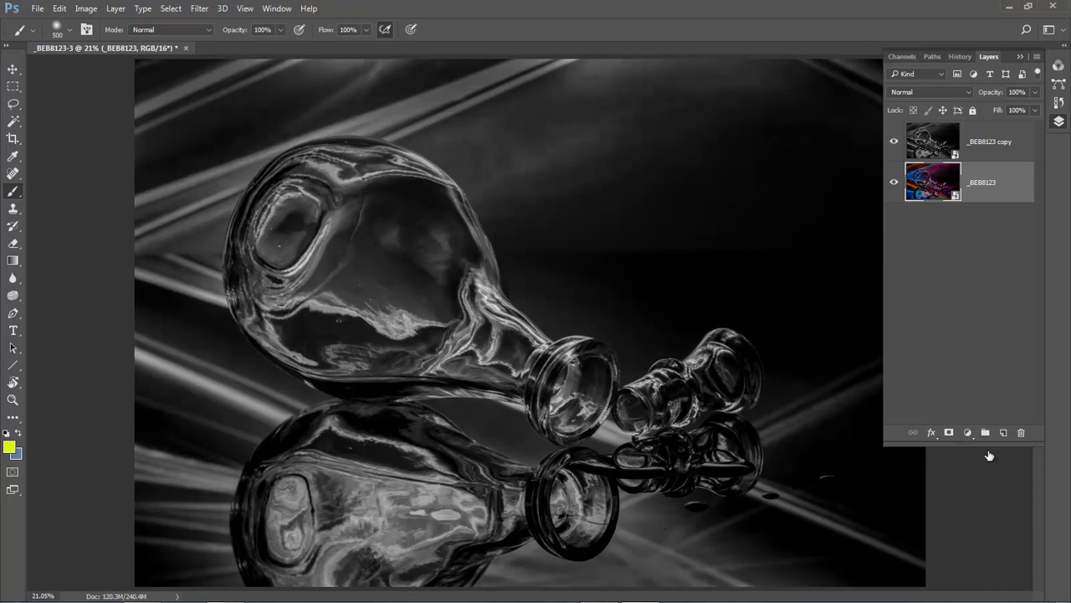
# Add a layer mask to the black-and-white _BEB8123 copy layer
pyautogui.click(1001, 144)
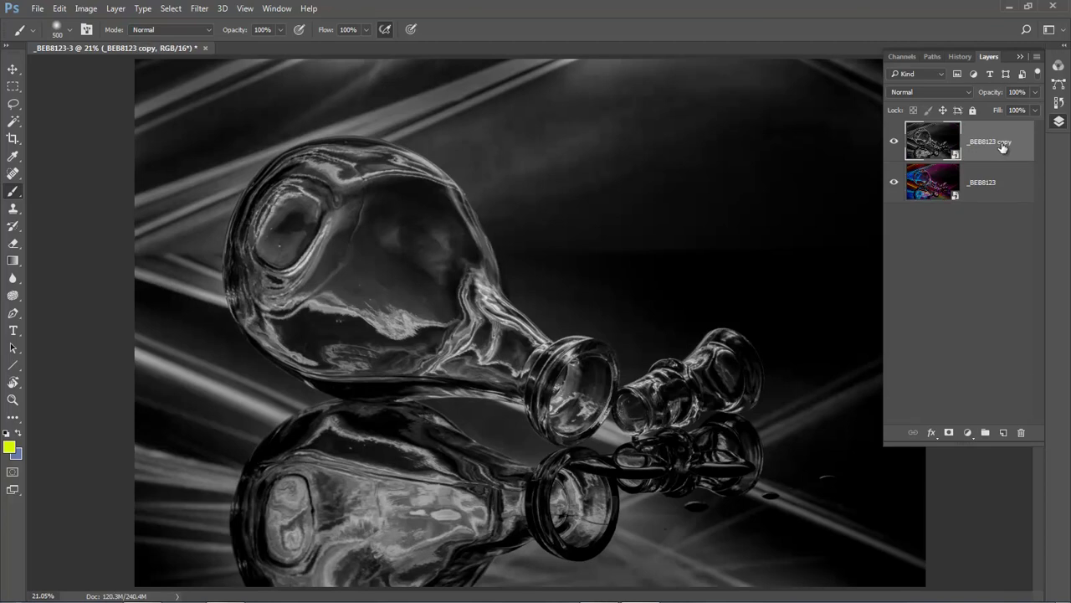
pyautogui.click(948, 433)
pyautogui.press('F7')
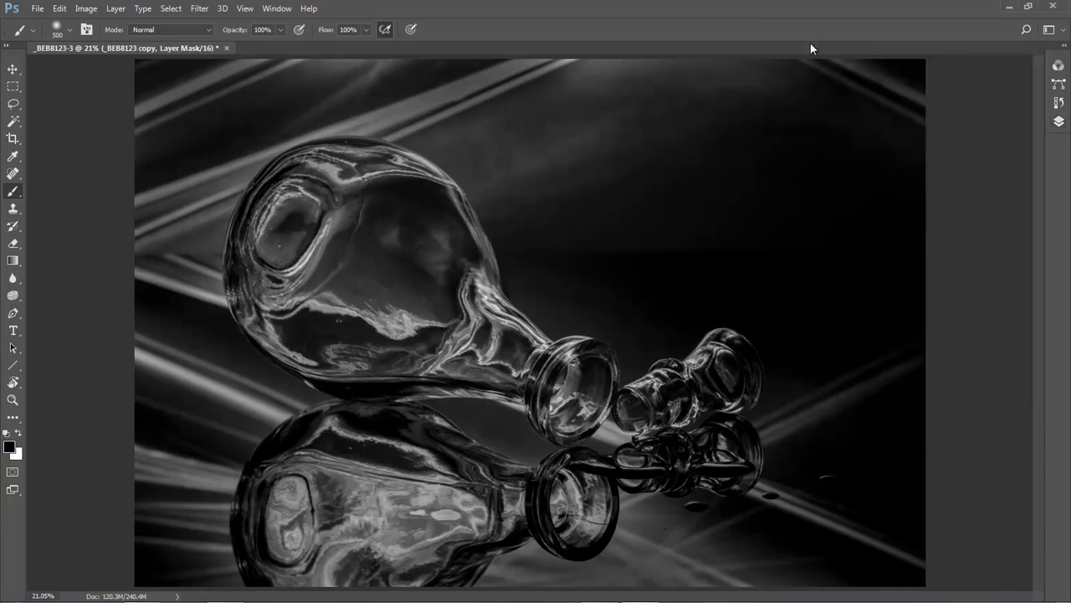
# Paint black on the mask over the glass stopper with a 125 px brush to reveal its colour from the layer below
pyautogui.hotkey('ctrl', 'space')
pyautogui.moveTo(570, 247)
pyautogui.mouseDown()
pyautogui.moveTo(756, 416)
pyautogui.moveTo(877, 504)
pyautogui.mouseUp()
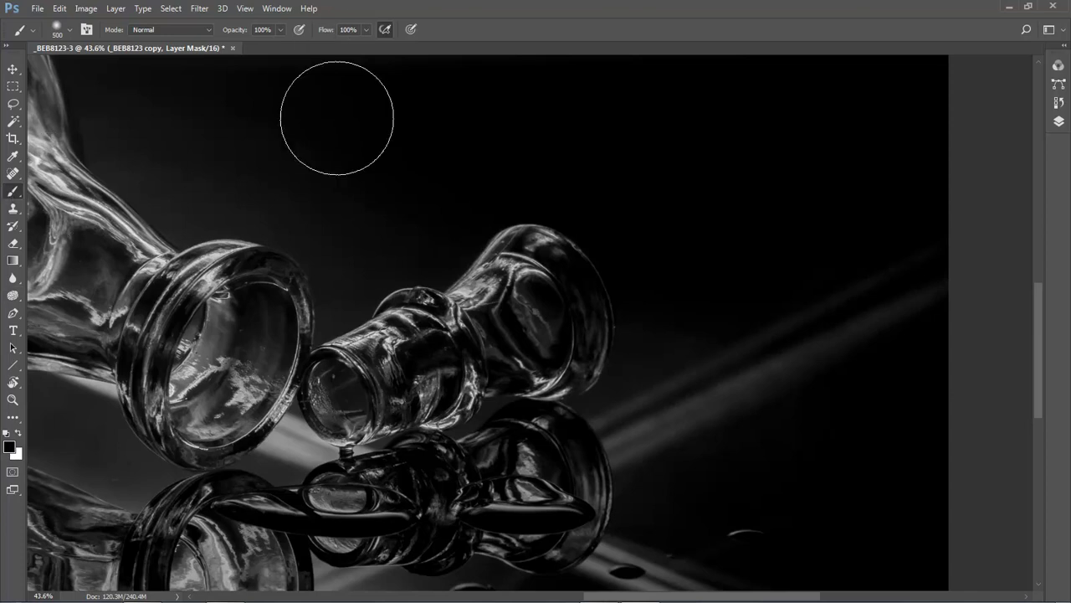
pyautogui.moveTo(421, 379)
pyautogui.mouseDown()
pyautogui.moveTo(354, 377)
pyautogui.moveTo(323, 401)
pyautogui.moveTo(381, 408)
pyautogui.moveTo(360, 424)
pyautogui.mouseUp()
pyautogui.press('[')
pyautogui.press('[')
pyautogui.press('[')
pyautogui.press('[')
pyautogui.press('[')
pyautogui.press('[')
pyautogui.press('[')
pyautogui.moveTo(459, 393)
pyautogui.mouseDown()
pyautogui.moveTo(443, 329)
pyautogui.moveTo(407, 309)
pyautogui.moveTo(373, 342)
pyautogui.moveTo(336, 355)
pyautogui.mouseUp()
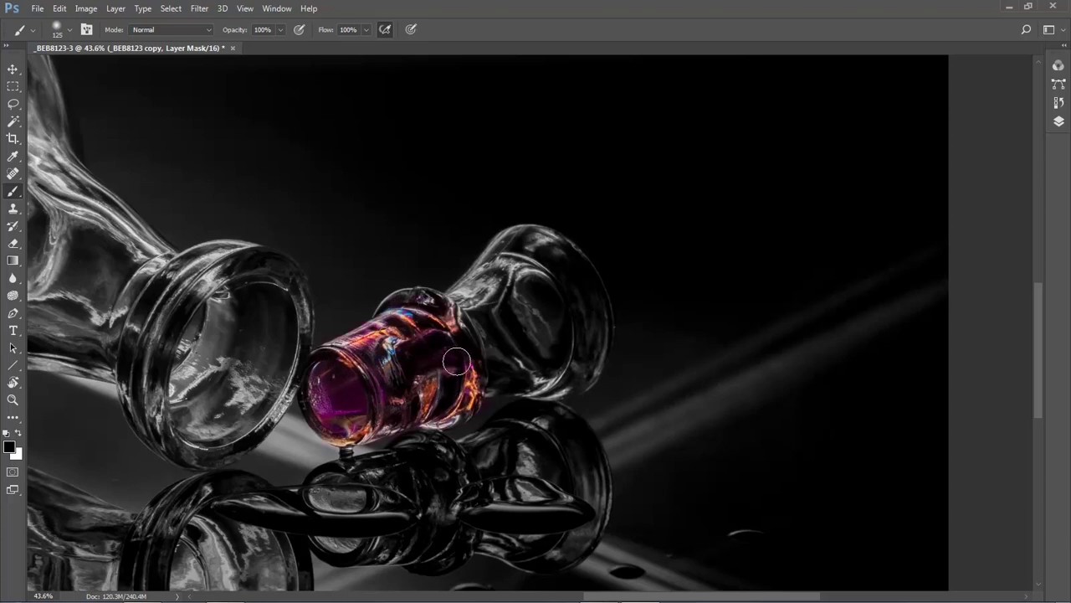
pyautogui.moveTo(463, 306)
pyautogui.mouseDown()
pyautogui.moveTo(493, 267)
pyautogui.moveTo(532, 246)
pyautogui.mouseUp()
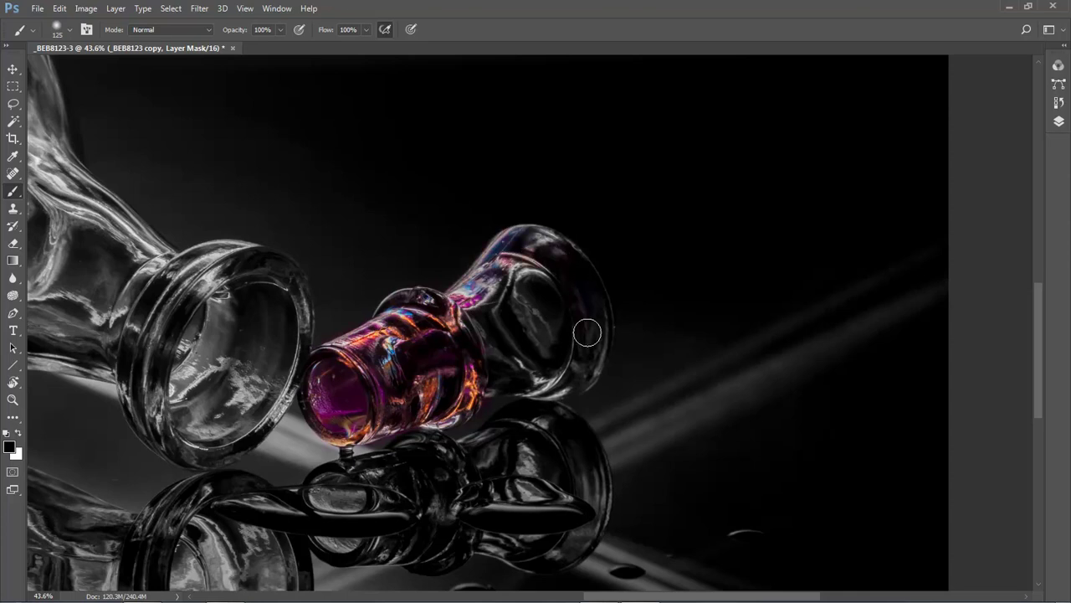
pyautogui.moveTo(571, 376)
pyautogui.mouseDown()
pyautogui.moveTo(564, 342)
pyautogui.moveTo(505, 342)
pyautogui.moveTo(519, 300)
pyautogui.moveTo(470, 293)
pyautogui.mouseUp()
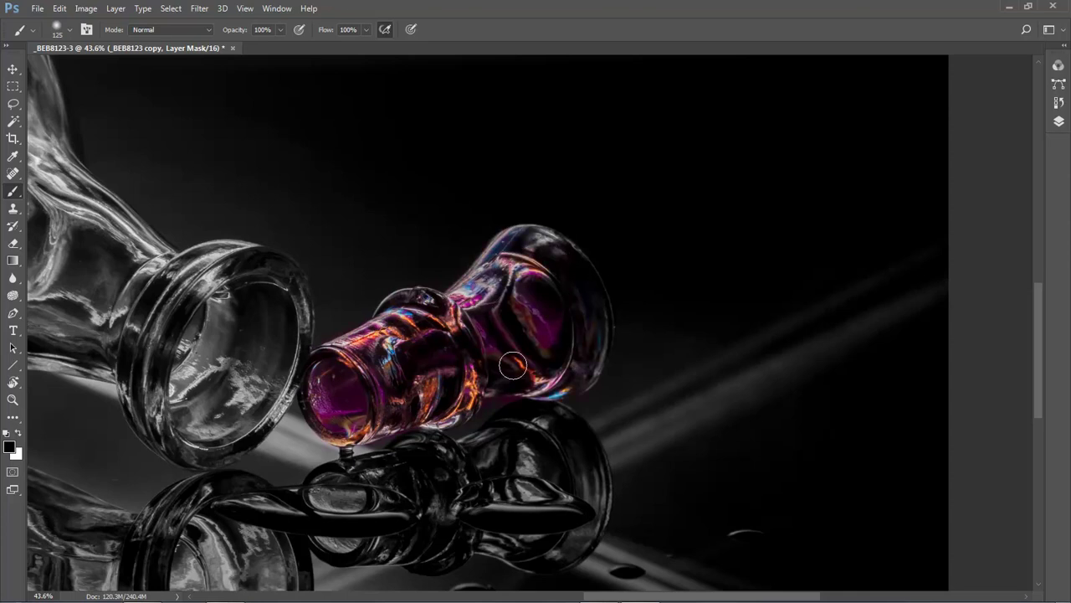
# Paint black on the mask over the bottle's rim, neck and lower body to reveal their colour
pyautogui.moveTo(316, 400)
pyautogui.mouseDown()
pyautogui.moveTo(196, 422)
pyautogui.moveTo(244, 304)
pyautogui.moveTo(166, 347)
pyautogui.moveTo(199, 444)
pyautogui.moveTo(264, 409)
pyautogui.moveTo(285, 372)
pyautogui.moveTo(287, 285)
pyautogui.mouseUp()
pyautogui.moveTo(174, 333); pyautogui.dragTo(670, 364)
pyautogui.moveTo(731, 307)
pyautogui.mouseDown()
pyautogui.moveTo(514, 214)
pyautogui.moveTo(547, 229)
pyautogui.moveTo(526, 202)
pyautogui.moveTo(641, 332)
pyautogui.moveTo(636, 347)
pyautogui.moveTo(588, 366)
pyautogui.moveTo(464, 380)
pyautogui.moveTo(501, 374)
pyautogui.moveTo(473, 384)
pyautogui.mouseUp()
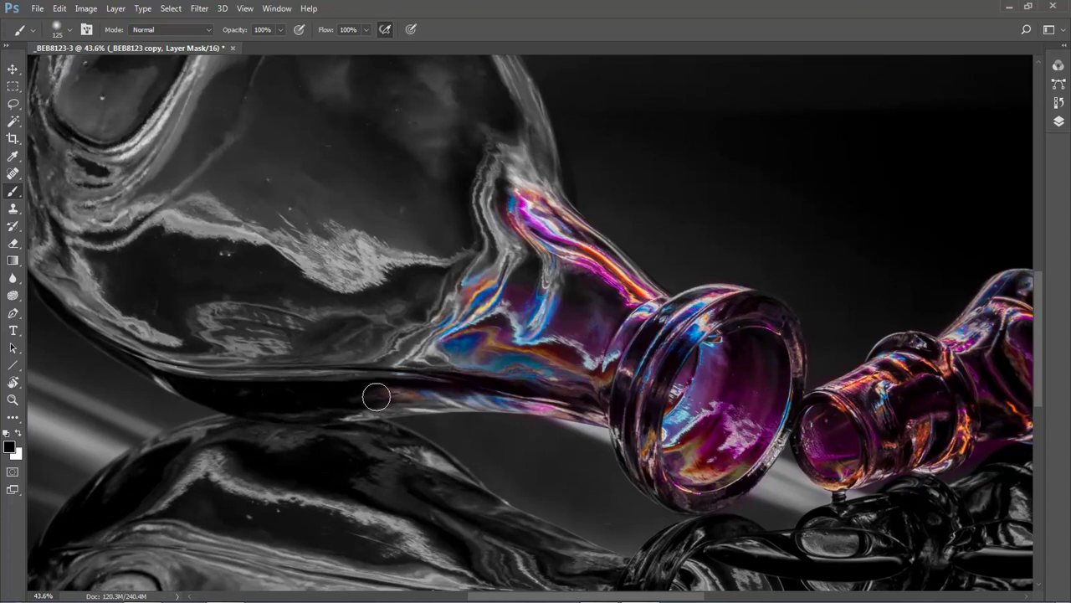
pyautogui.moveTo(308, 404)
pyautogui.mouseDown()
pyautogui.moveTo(159, 349)
pyautogui.moveTo(151, 320)
pyautogui.moveTo(417, 338)
pyautogui.moveTo(163, 276)
pyautogui.moveTo(411, 194)
pyautogui.moveTo(445, 244)
pyautogui.moveTo(531, 167)
pyautogui.moveTo(546, 204)
pyautogui.mouseUp()
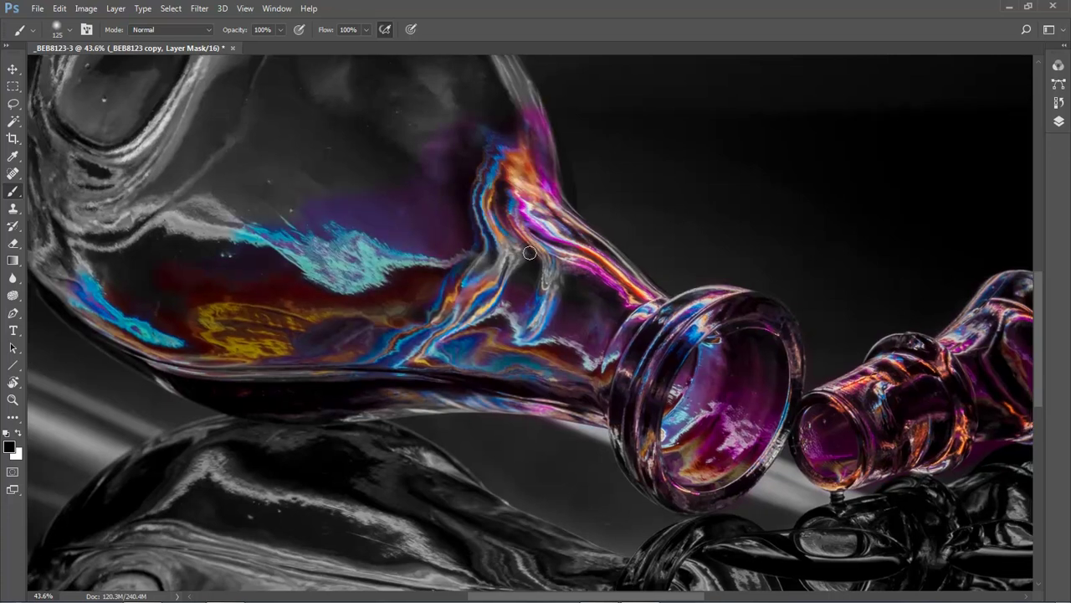
# Paint black on the mask over the remaining upper part of the bottle with a 250 px brush, leaving the reflection grey
pyautogui.hotkey('ctrl', '0')
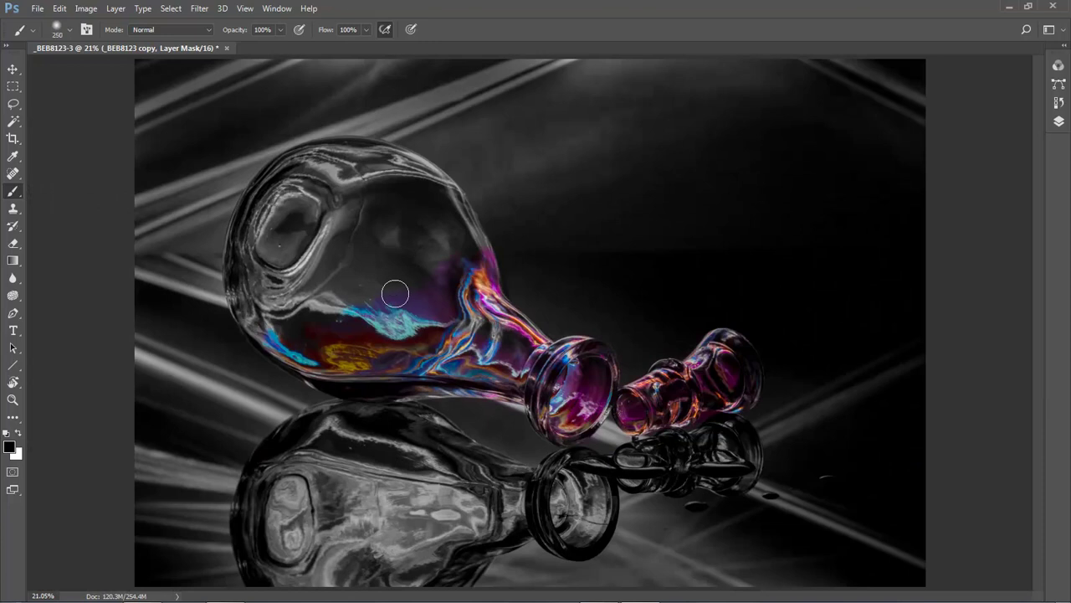
pyautogui.moveTo(416, 256)
pyautogui.mouseDown()
pyautogui.moveTo(394, 211)
pyautogui.moveTo(381, 276)
pyautogui.moveTo(423, 274)
pyautogui.mouseUp()
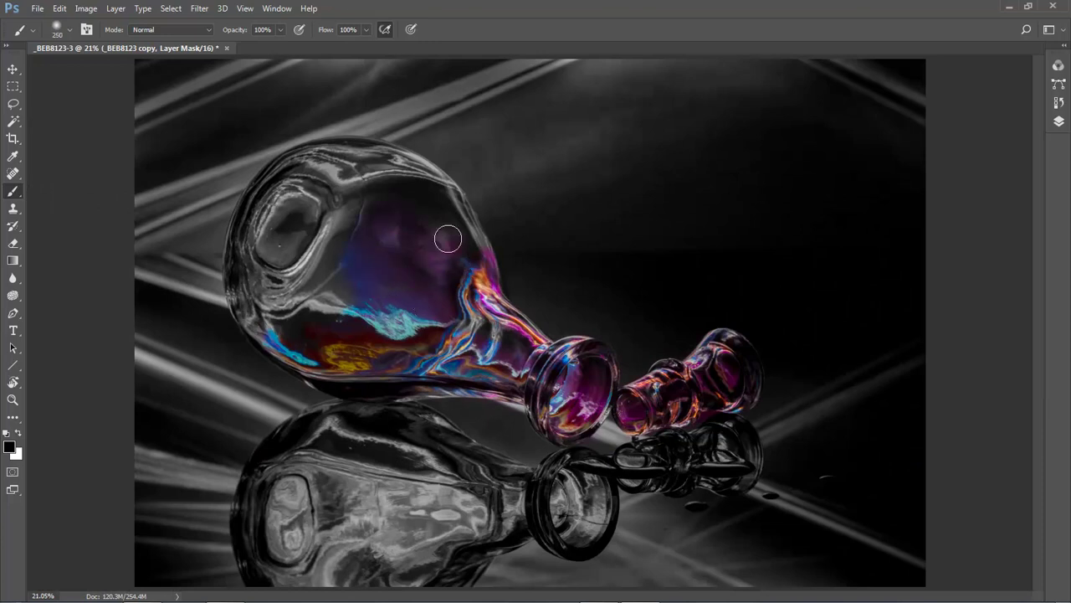
pyautogui.moveTo(413, 171)
pyautogui.mouseDown()
pyautogui.moveTo(362, 160)
pyautogui.moveTo(295, 172)
pyautogui.moveTo(254, 222)
pyautogui.moveTo(247, 285)
pyautogui.moveTo(259, 335)
pyautogui.moveTo(297, 302)
pyautogui.moveTo(306, 176)
pyautogui.moveTo(299, 272)
pyautogui.moveTo(349, 303)
pyautogui.moveTo(356, 349)
pyautogui.mouseUp()
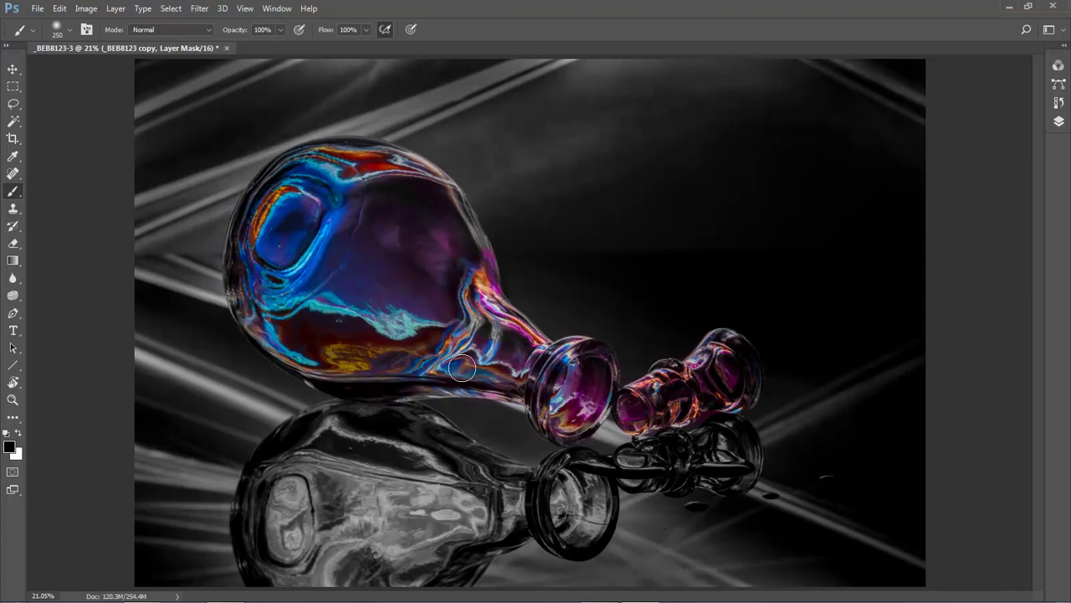